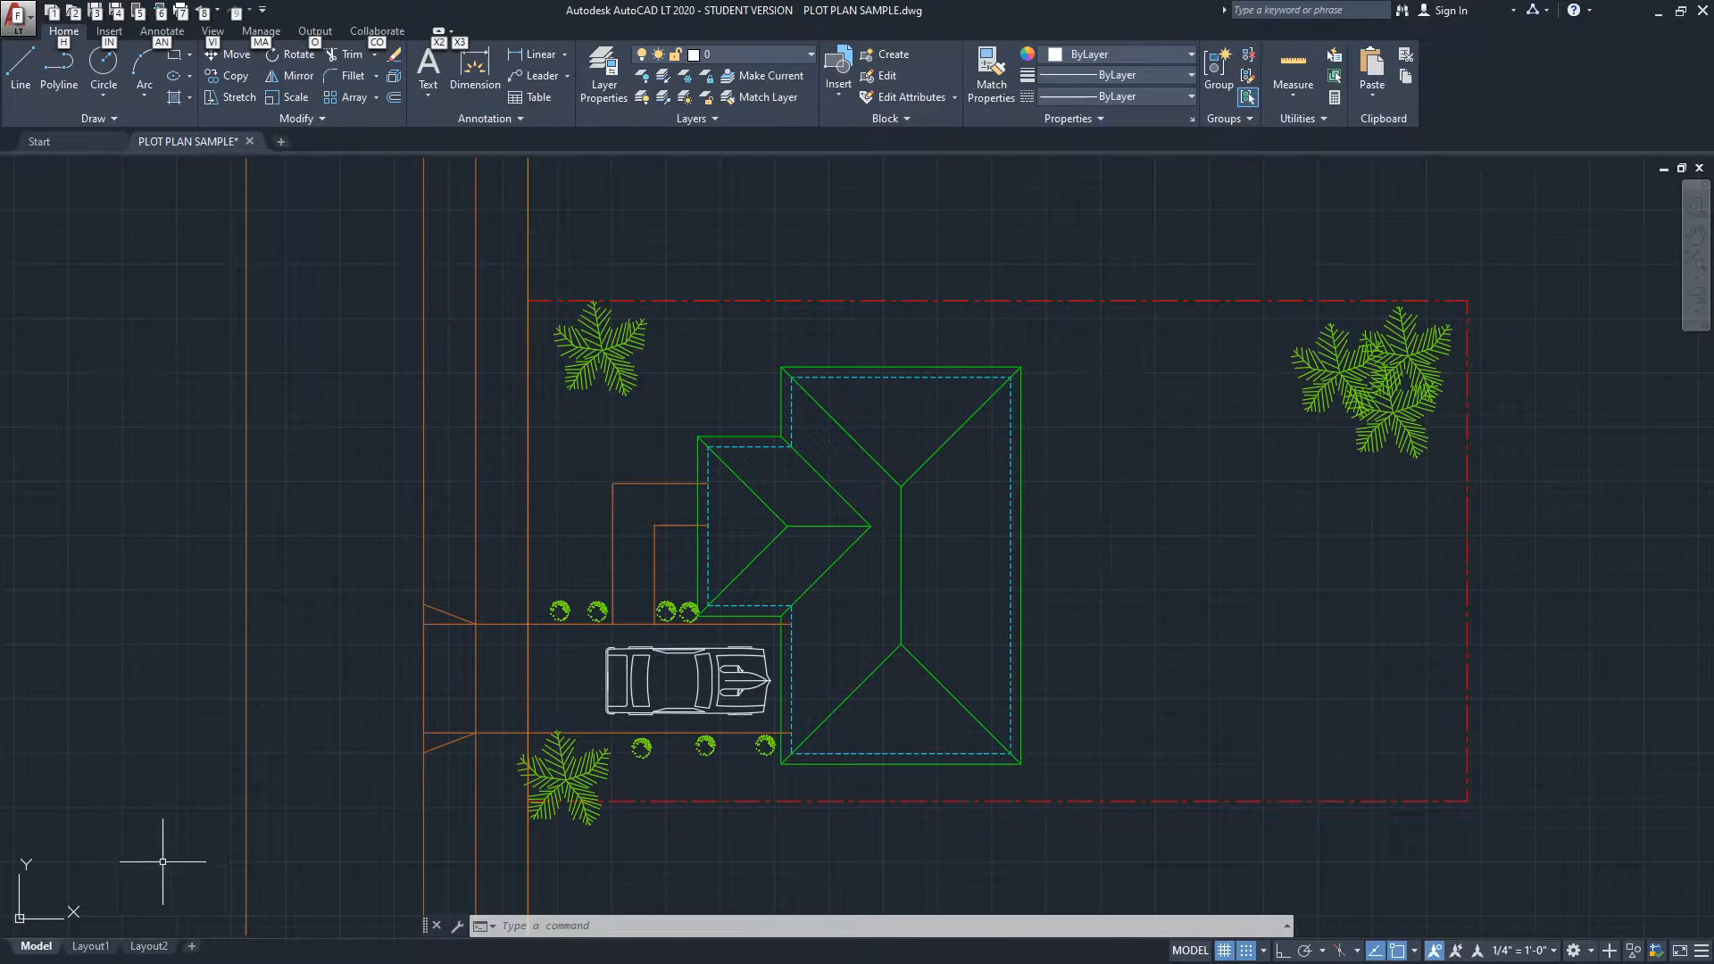
- Switch to Layout1, open its plot settings and preview the plot without a plot style table
{"action": "left_click", "coordinate": [87, 949]}
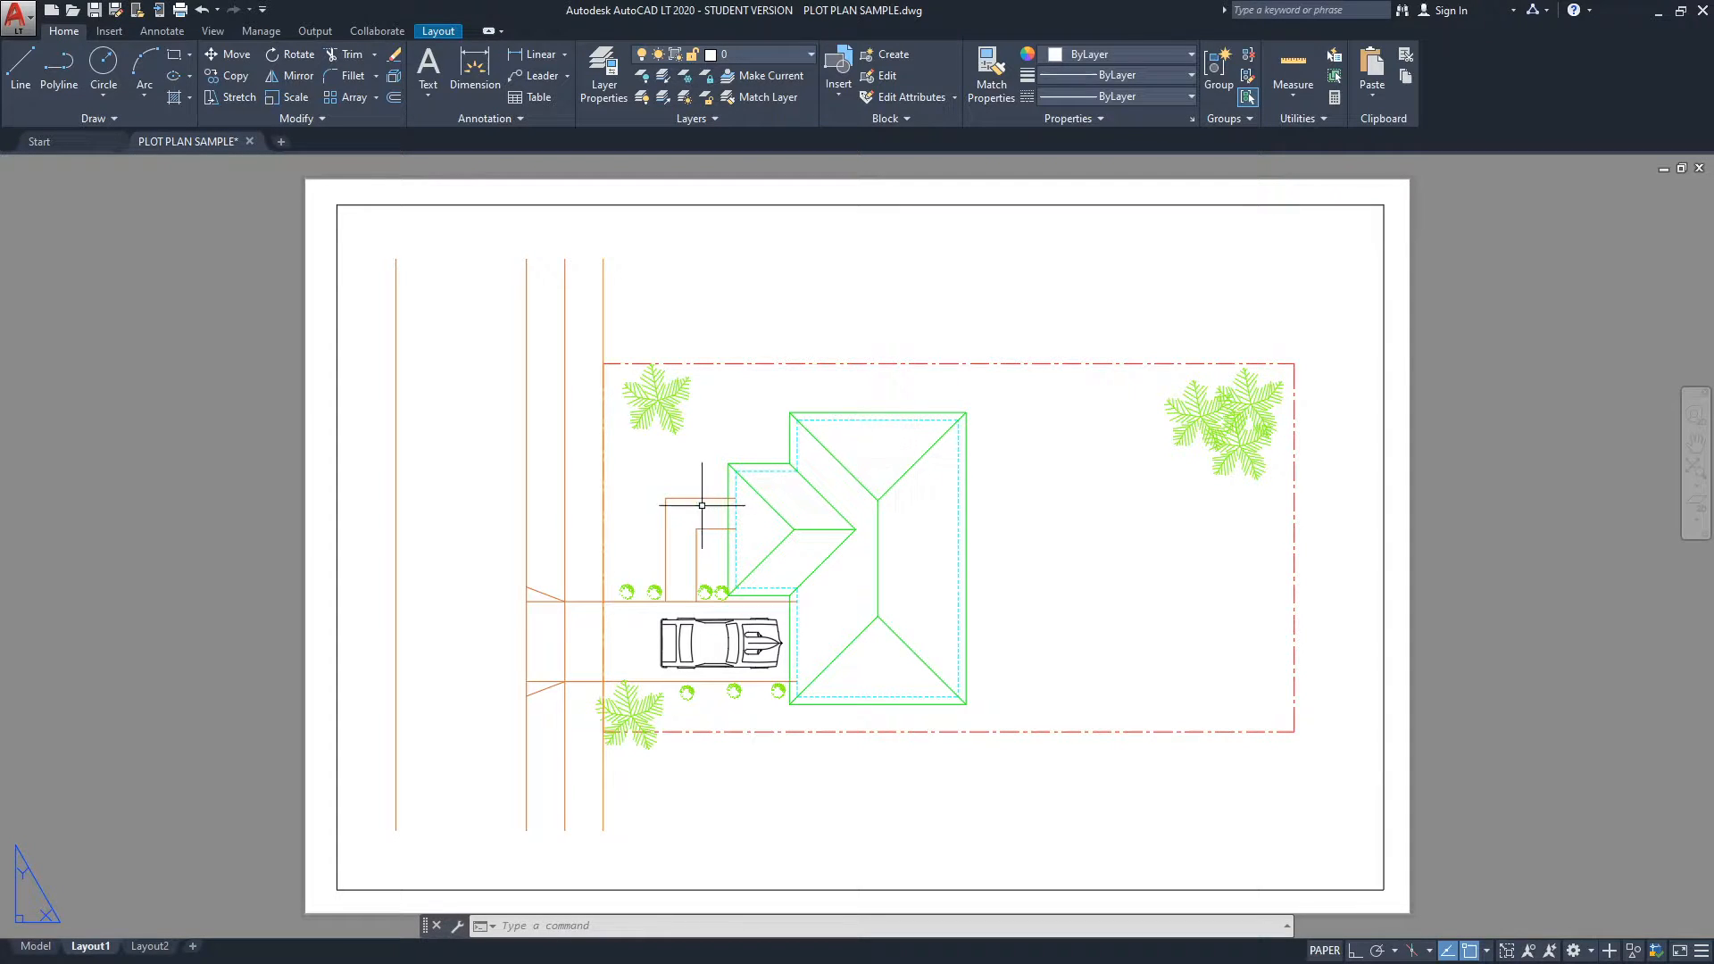
{"action": "left_click", "coordinate": [179, 10]}
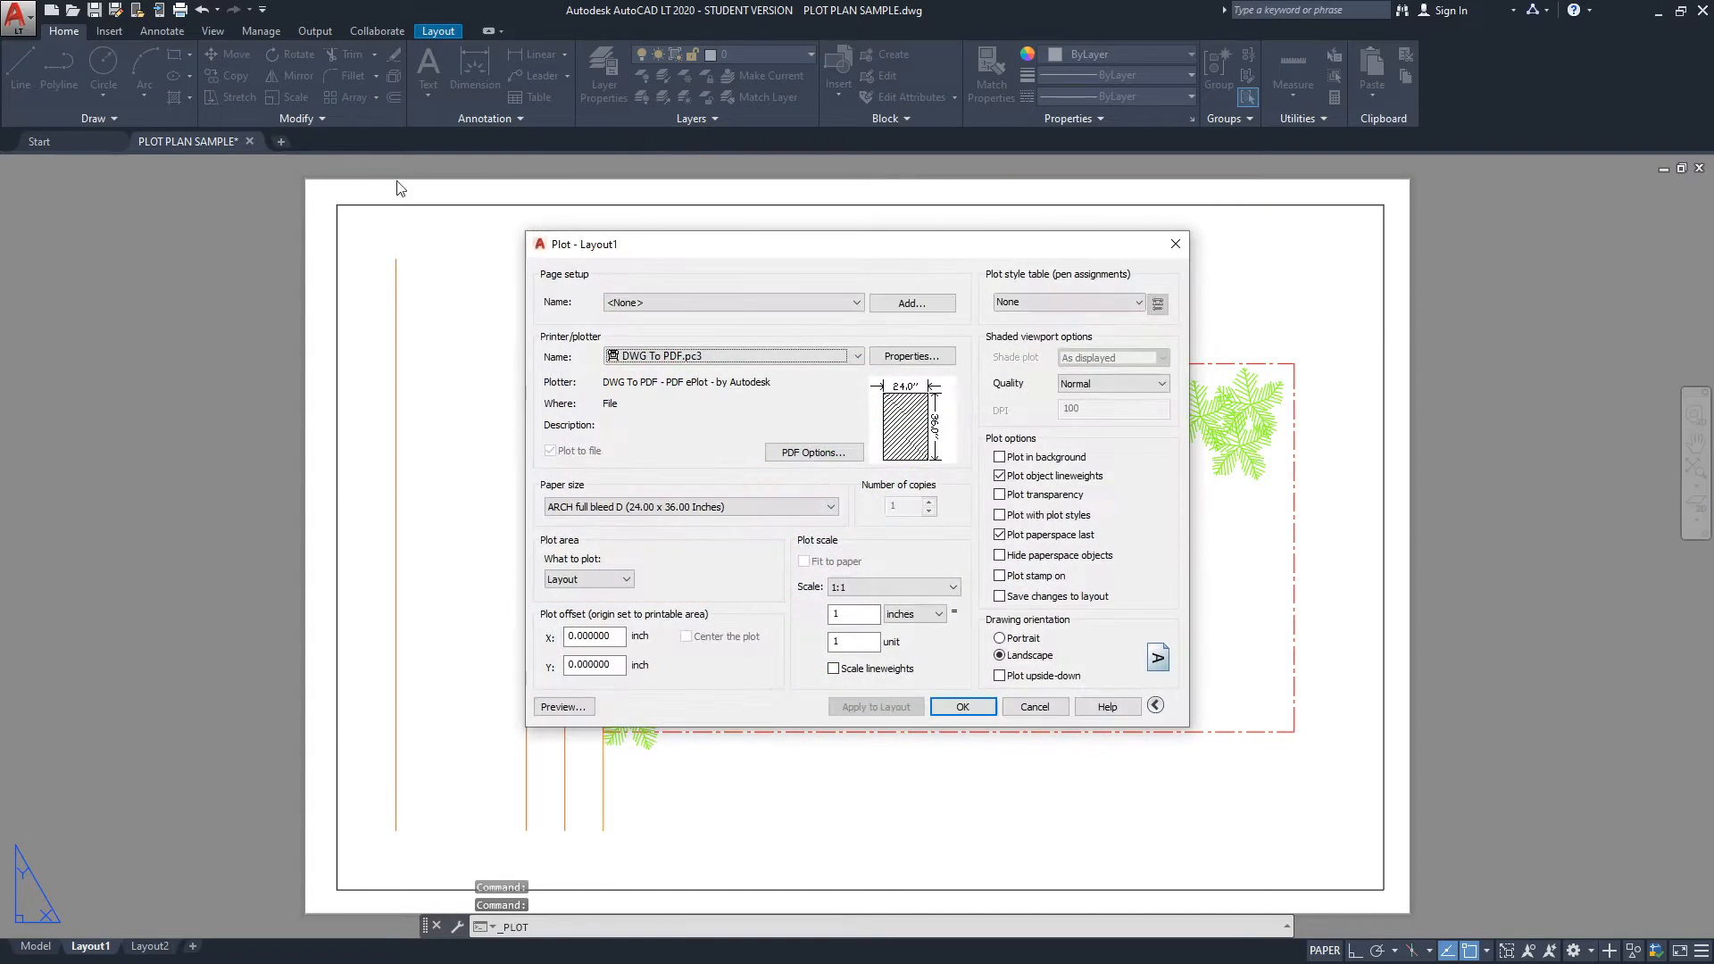
{"action": "left_click_drag", "start_coordinate": [637, 260], "coordinate": [702, 254]}
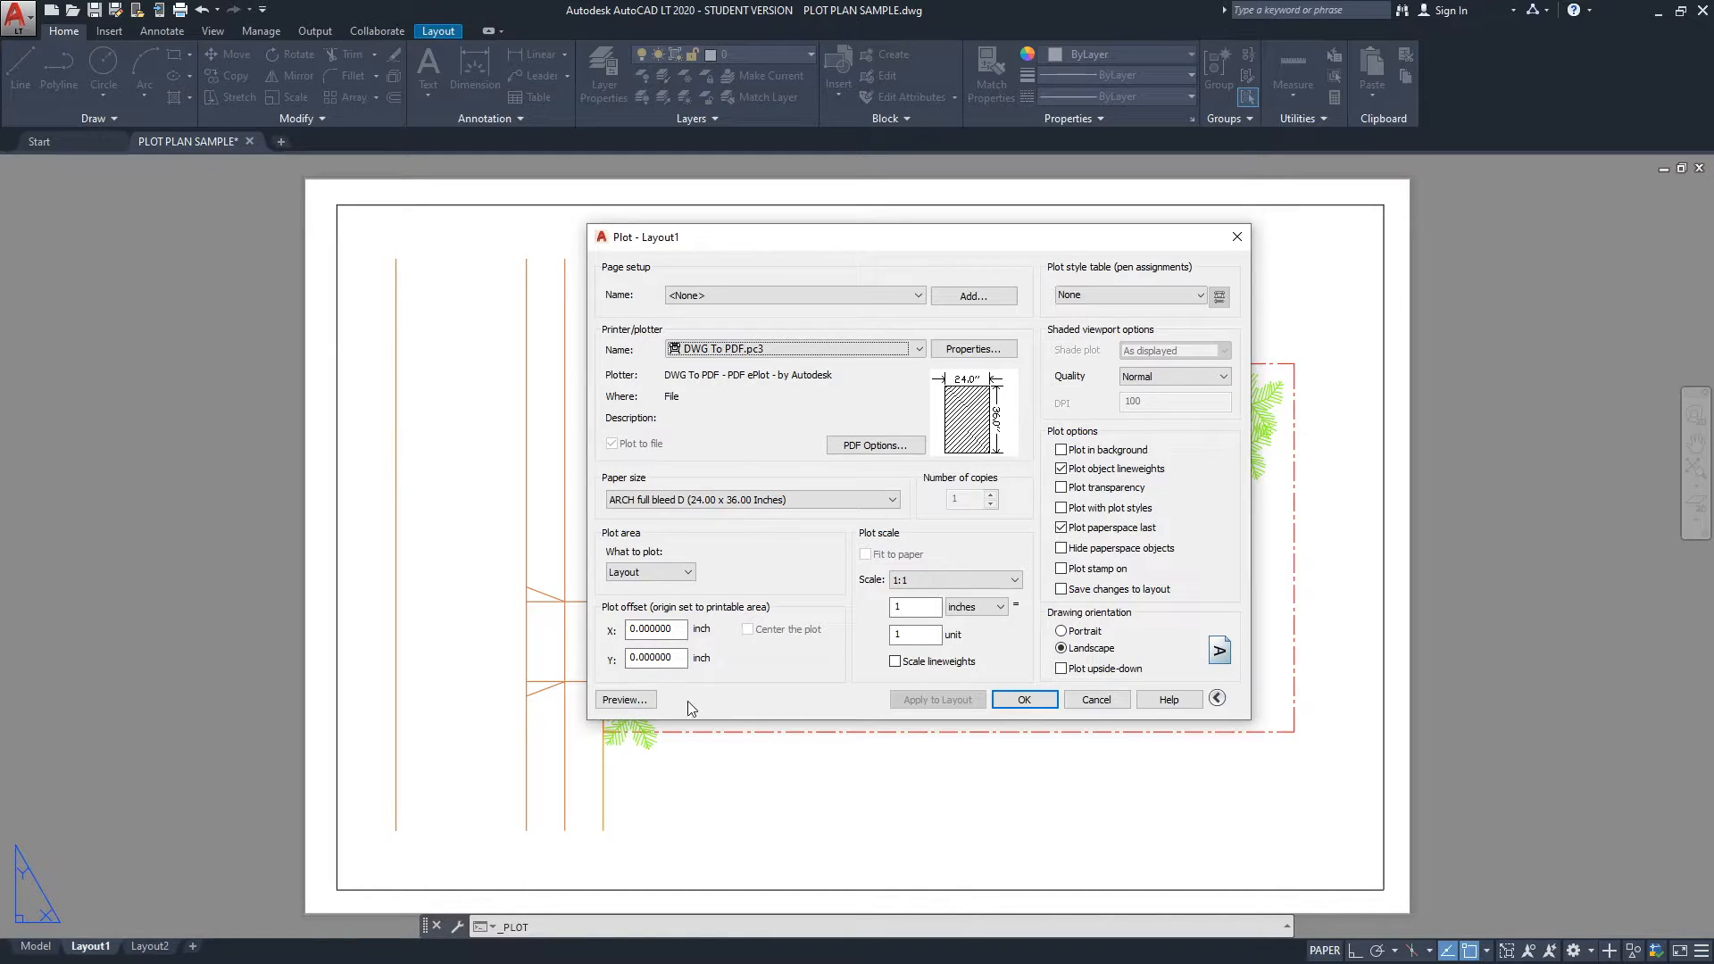
{"action": "left_click", "coordinate": [624, 700]}
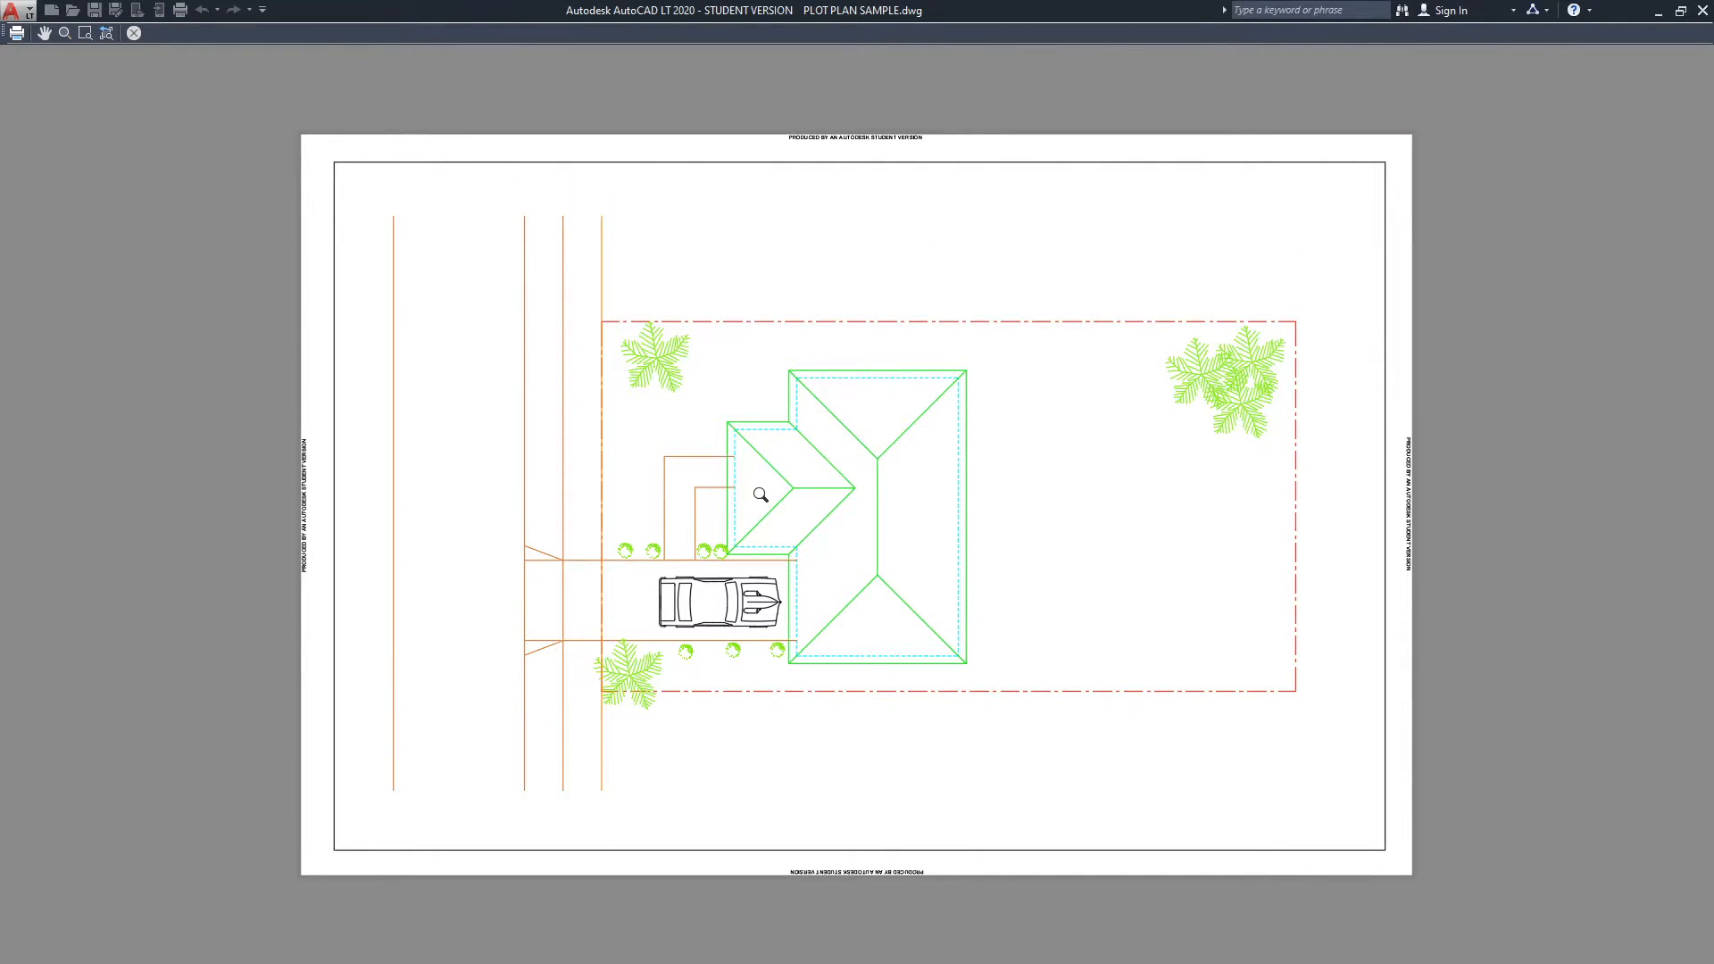
{"action": "left_click", "coordinate": [134, 33]}
{"action": "left_click_drag", "start_coordinate": [711, 241], "coordinate": [735, 247]}
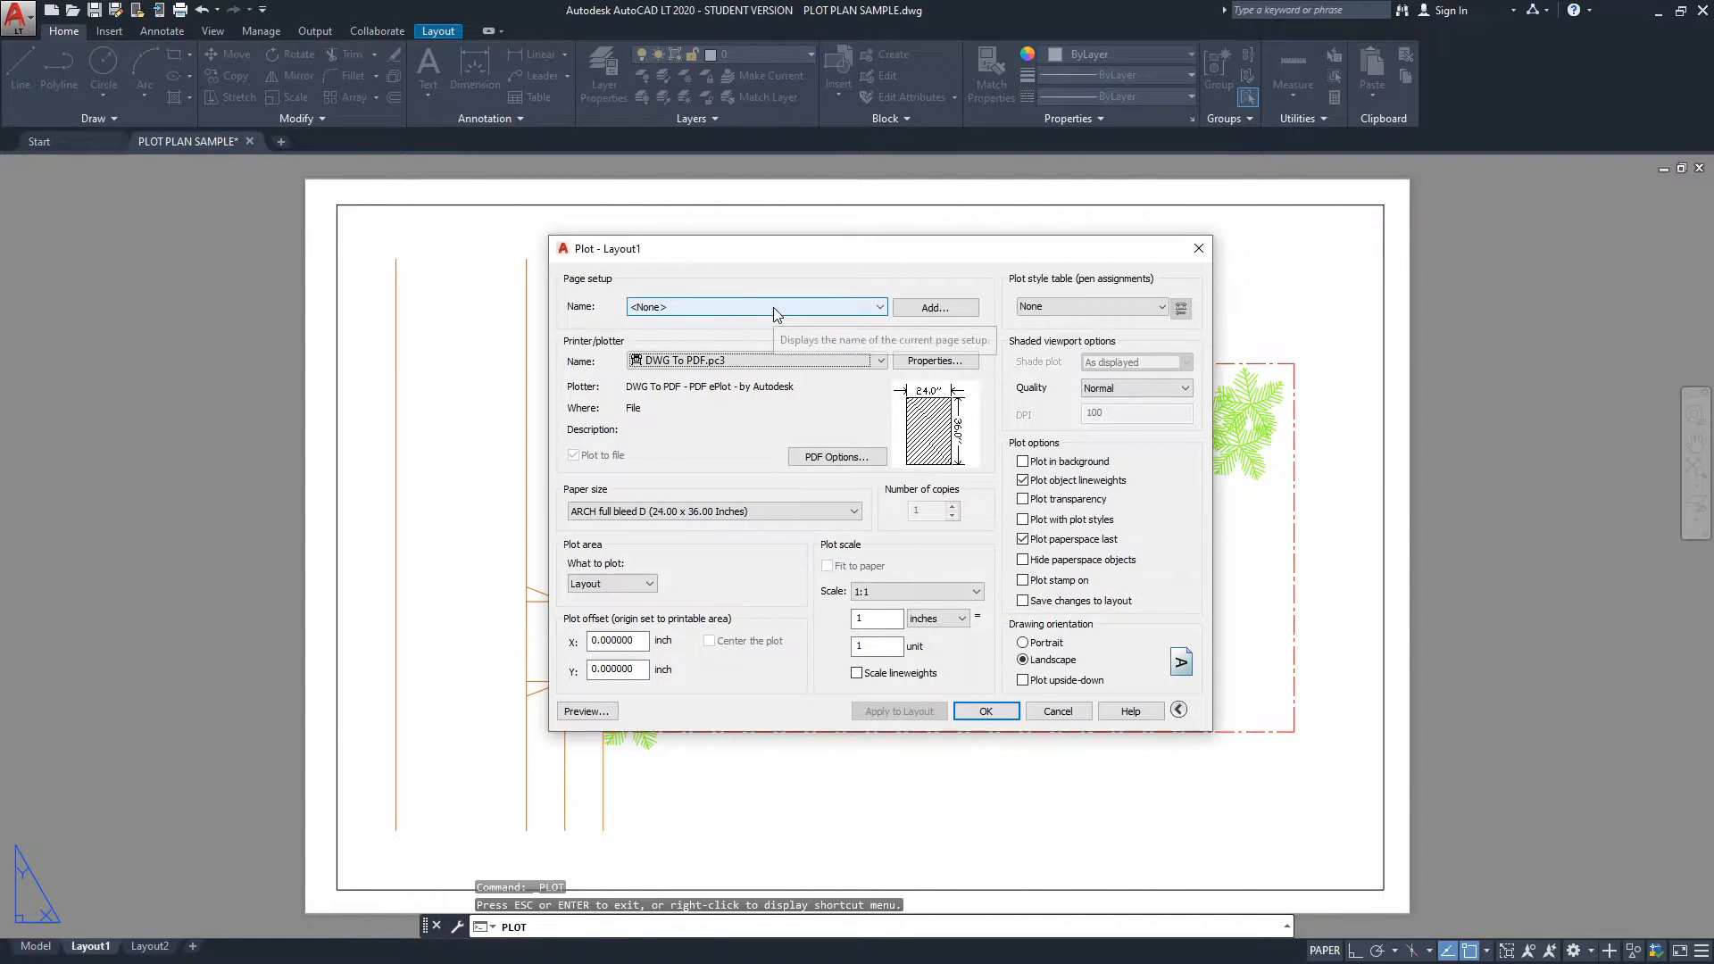
- Assign the monochrome.ctb plot style table to the Layout1 plot and inspect the line colors in the preview
{"action": "left_click", "coordinate": [1086, 306]}
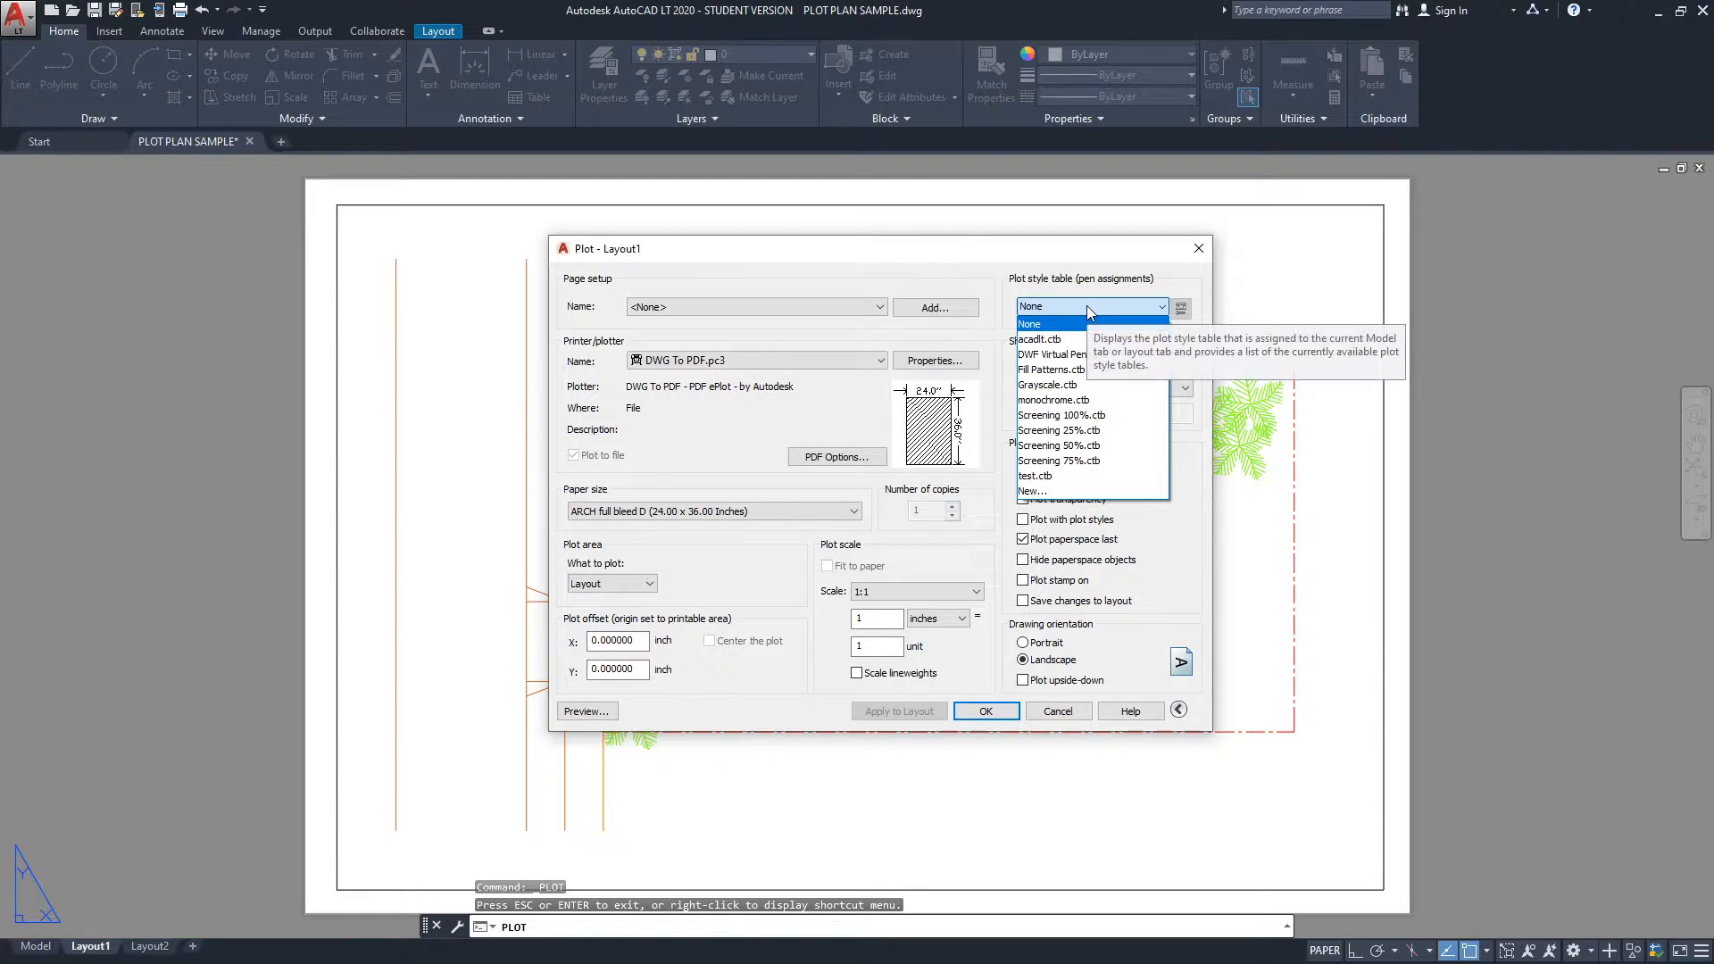
{"action": "left_click", "coordinate": [1060, 400]}
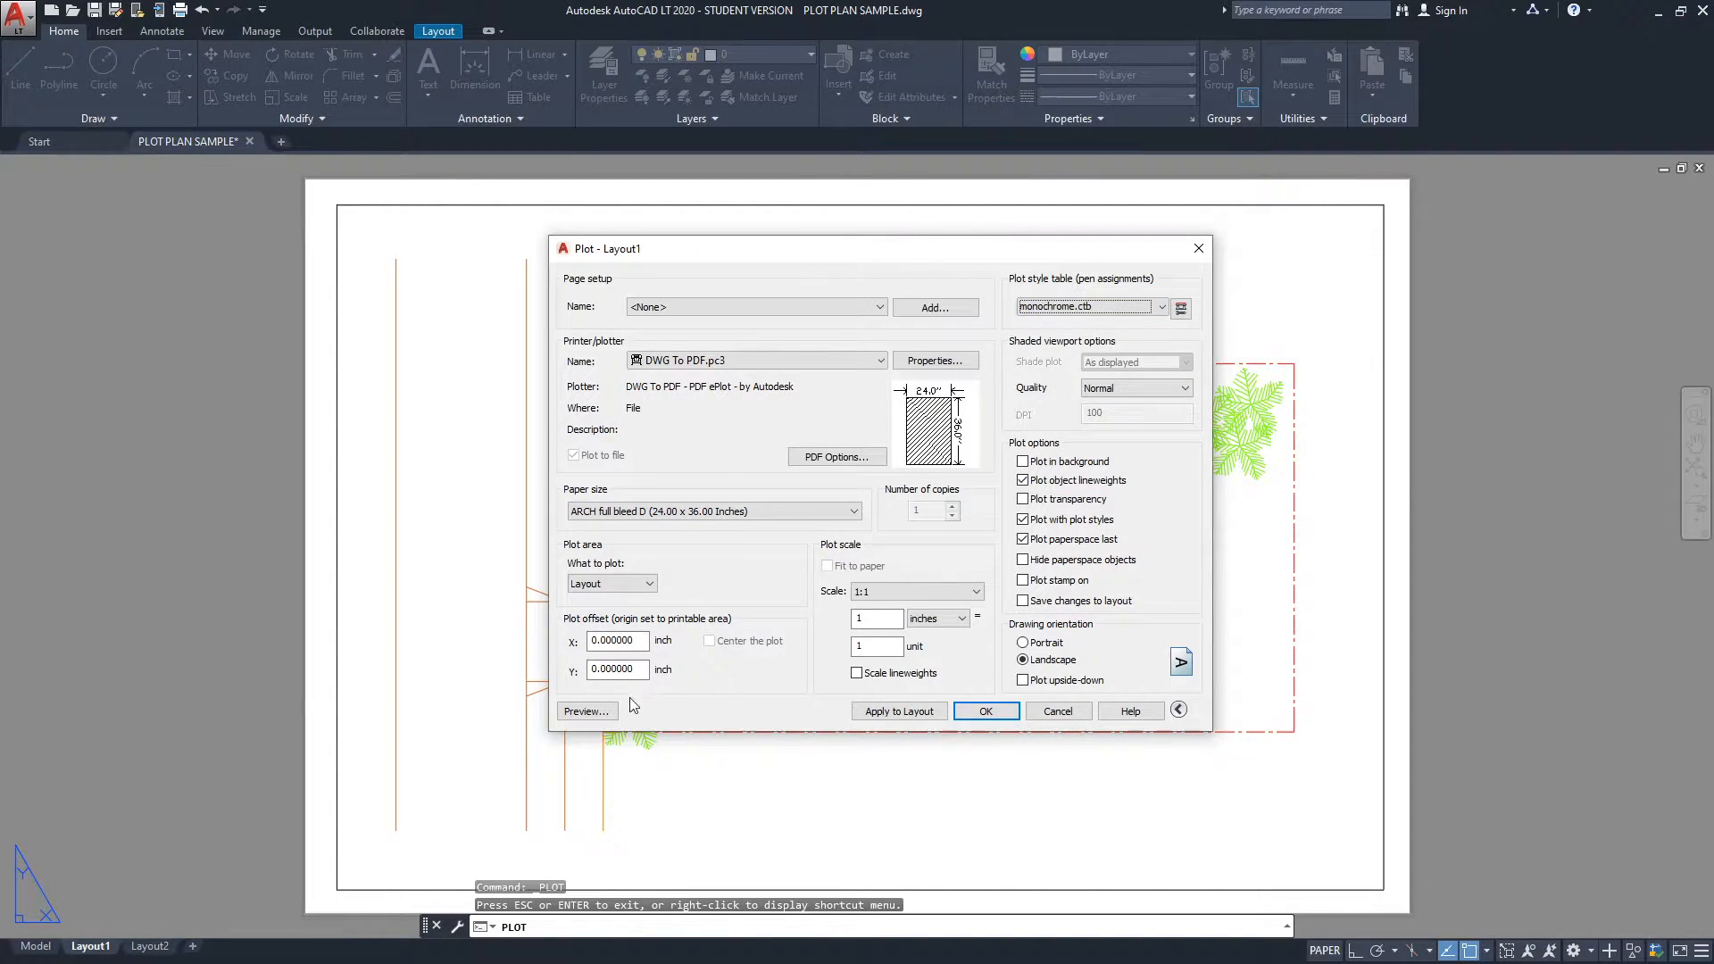
{"action": "left_click", "coordinate": [577, 716]}
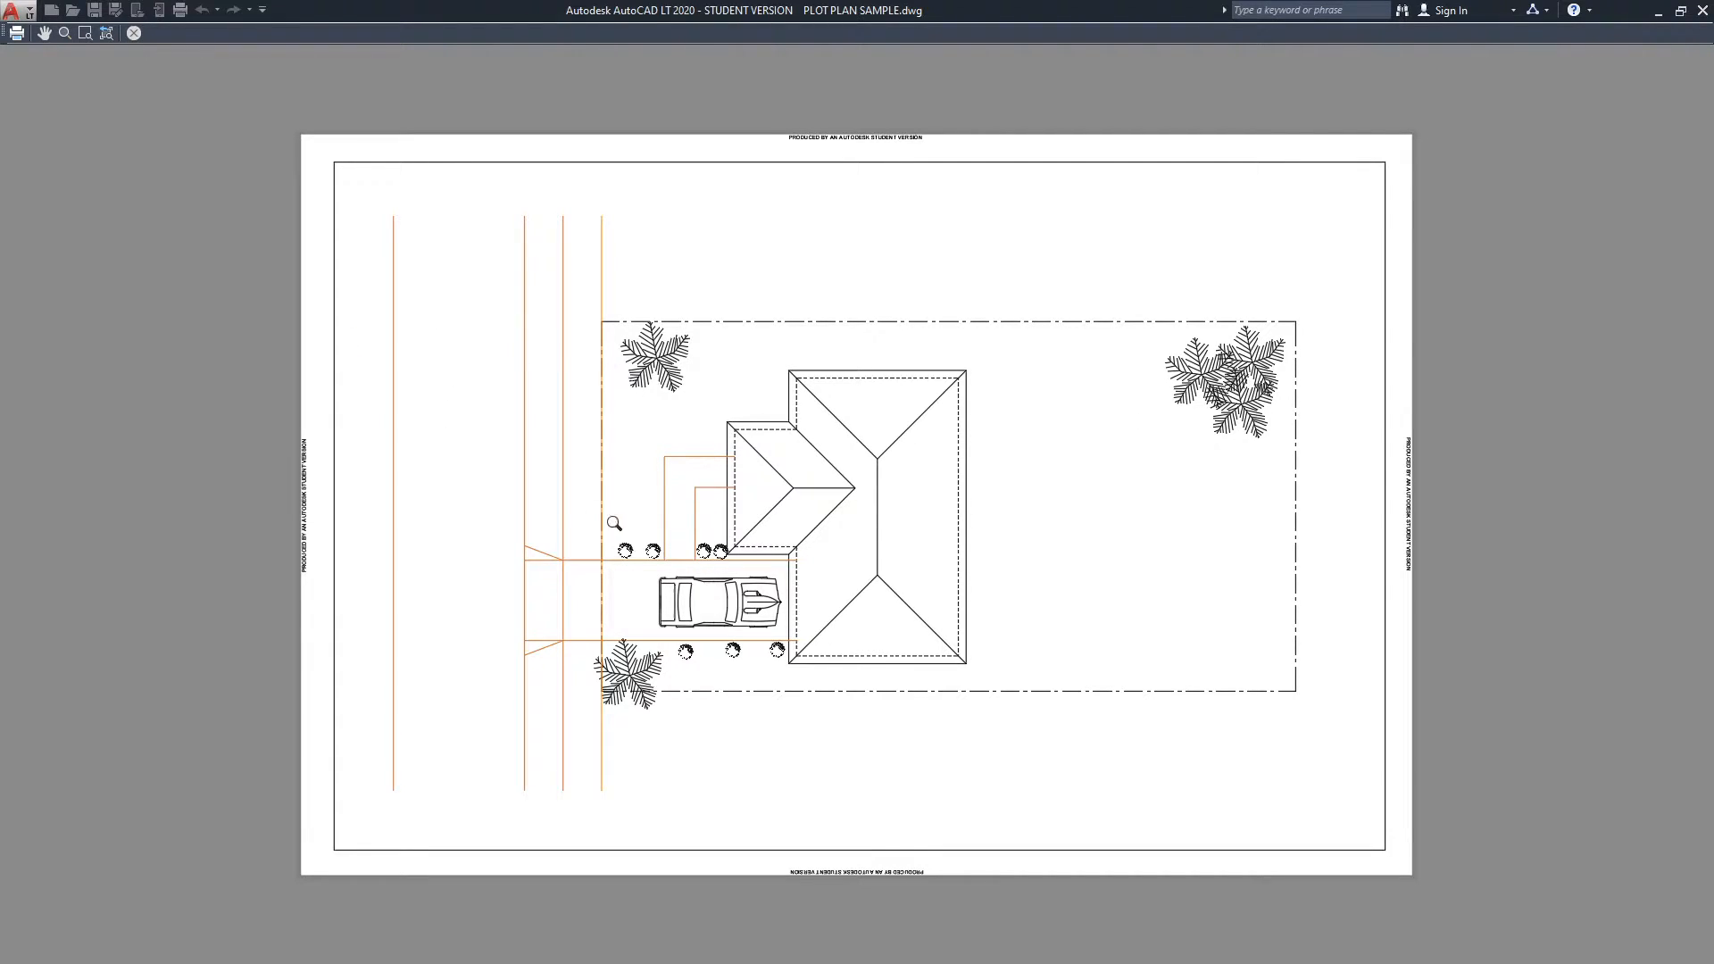
{"action": "scroll", "coordinate": [375, 249], "scroll_direction": "up", "scroll_amount": 2}
{"action": "scroll", "coordinate": [593, 238], "scroll_direction": "up", "scroll_amount": 2}
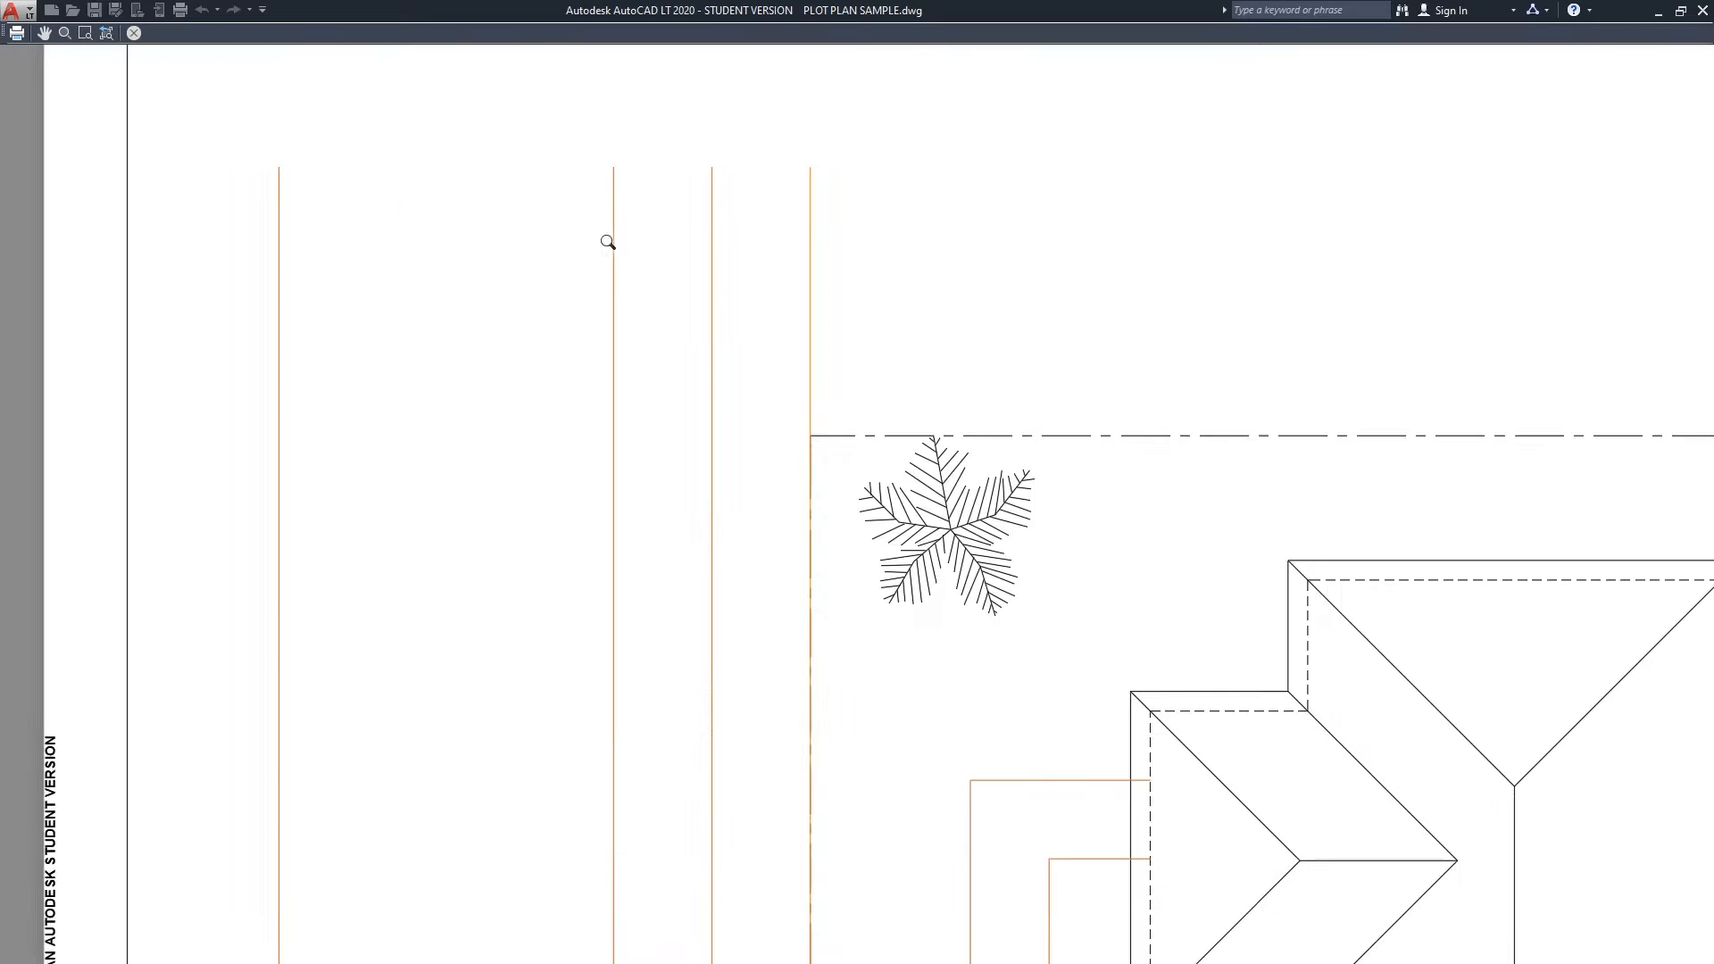
{"action": "scroll", "coordinate": [658, 239], "scroll_direction": "down", "scroll_amount": 4}
{"action": "scroll", "coordinate": [750, 268], "scroll_direction": "up", "scroll_amount": 2}
{"action": "scroll", "coordinate": [678, 258], "scroll_direction": "down", "scroll_amount": 2}
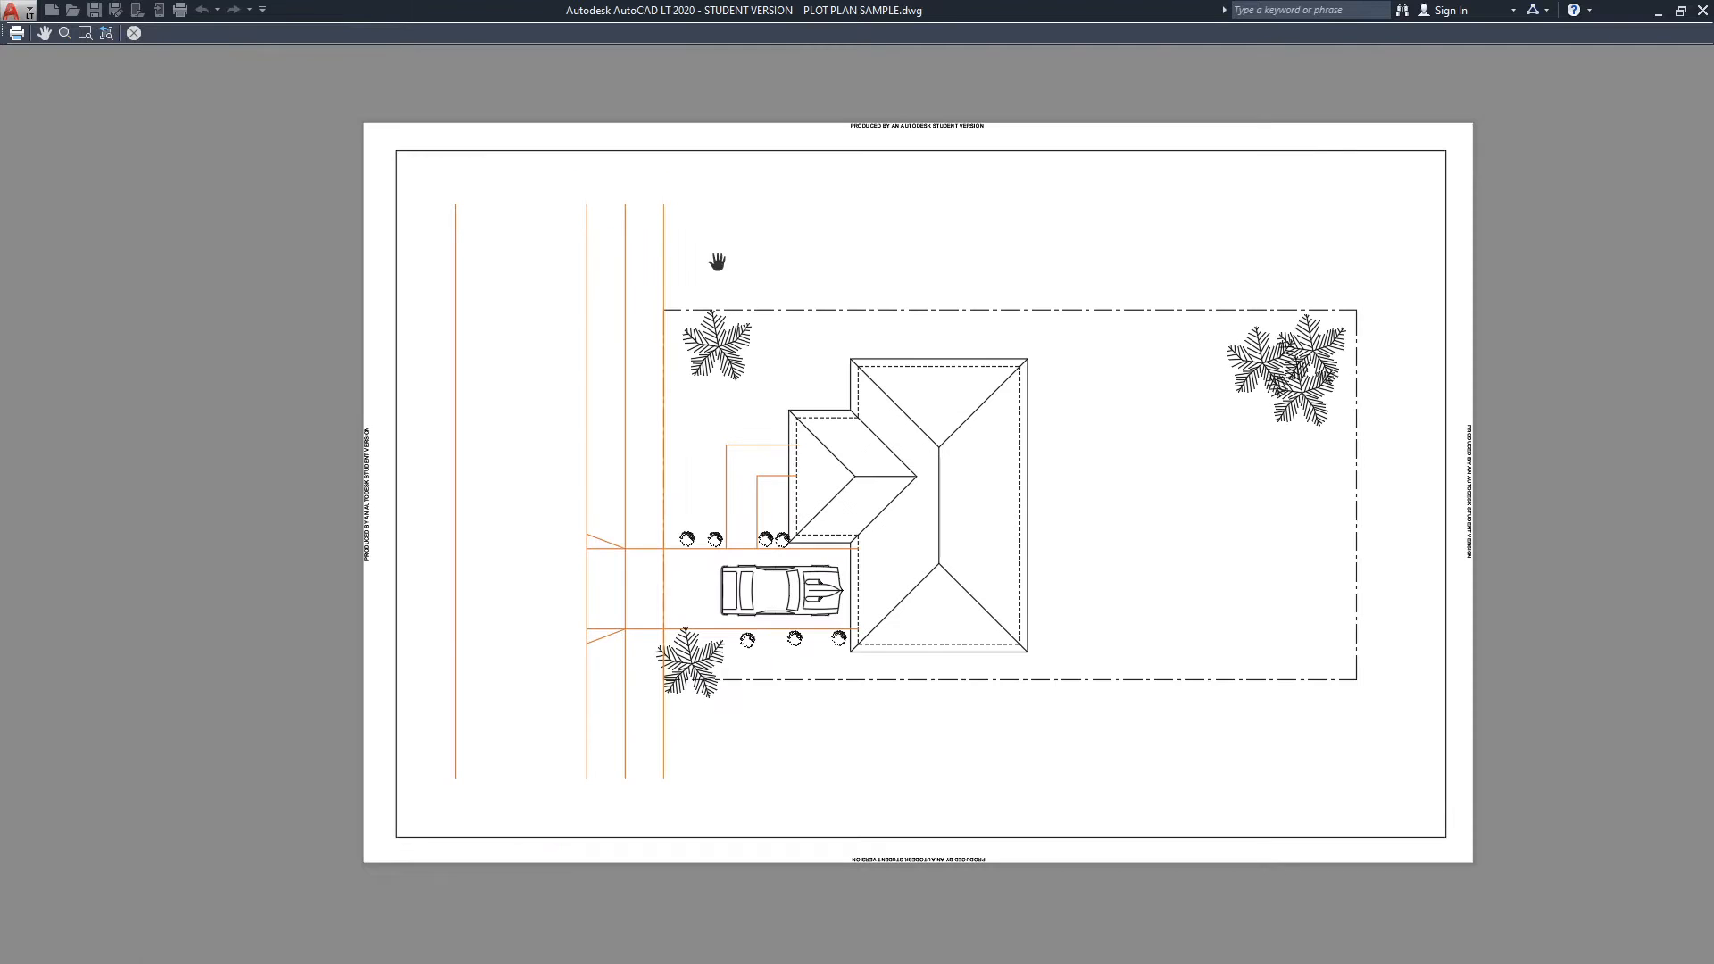
{"action": "left_click", "coordinate": [133, 34]}
- Look through the color plot styles of monochrome.ctb from Color 1 to Color 255, then dismiss the plot settings
{"action": "left_click_drag", "start_coordinate": [797, 255], "coordinate": [836, 245]}
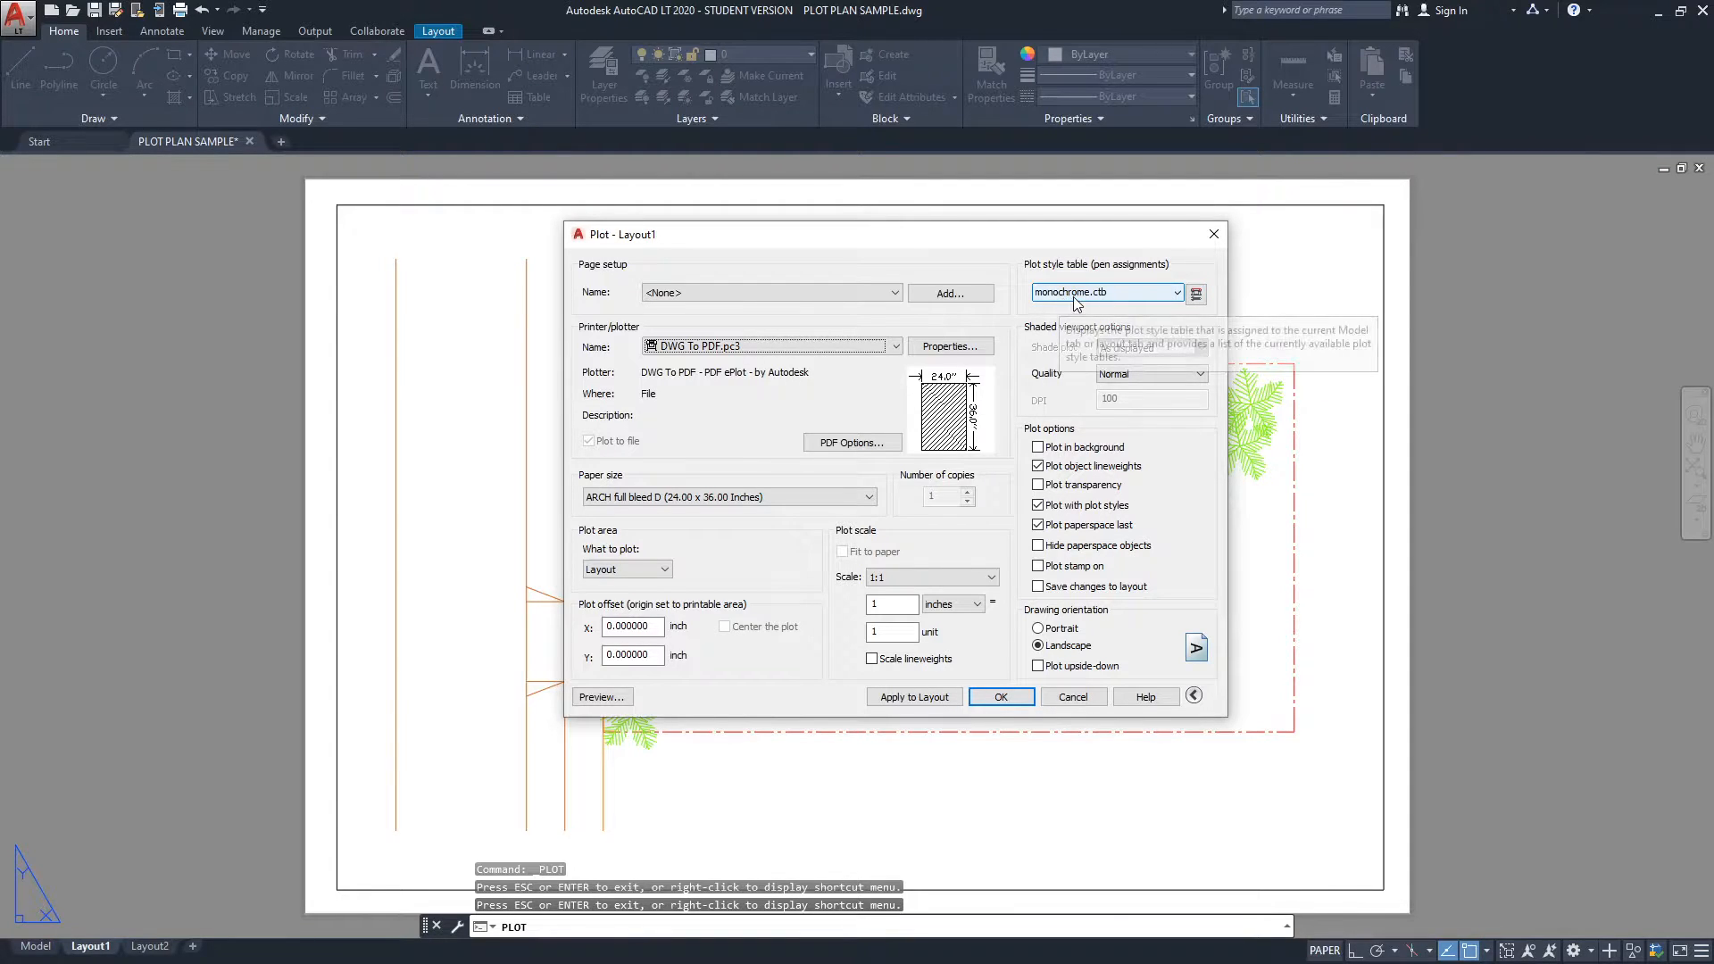
{"action": "left_click", "coordinate": [1197, 294]}
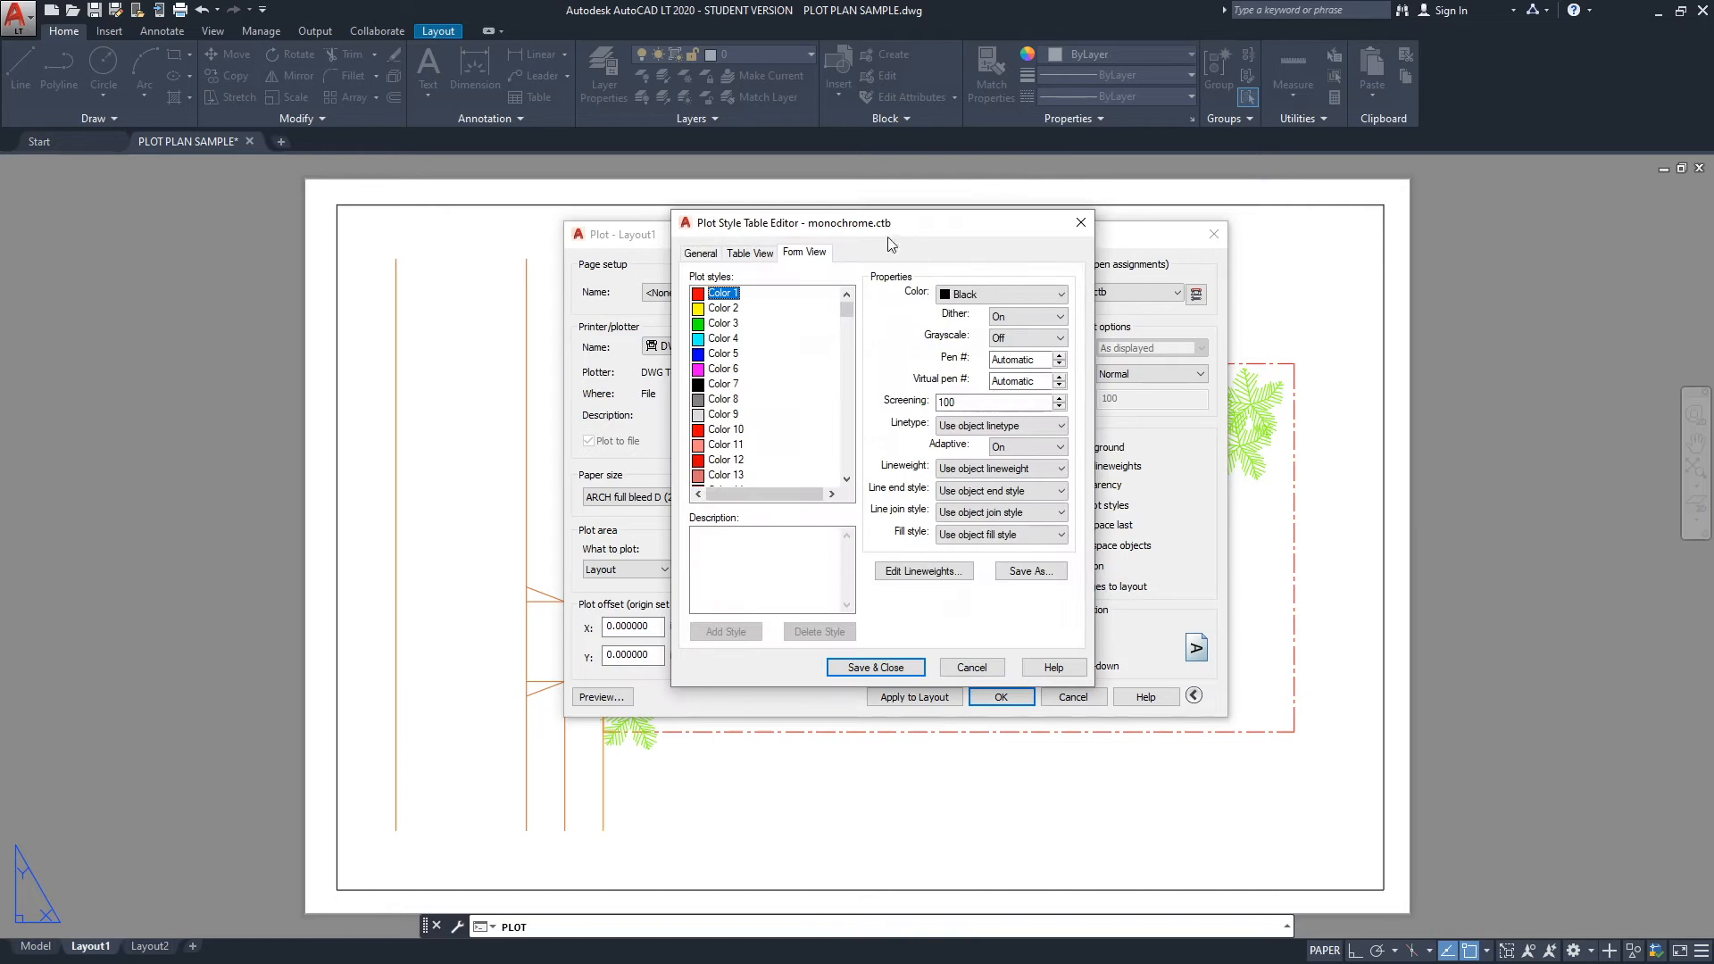
{"action": "left_click_drag", "start_coordinate": [871, 230], "coordinate": [1094, 236]}
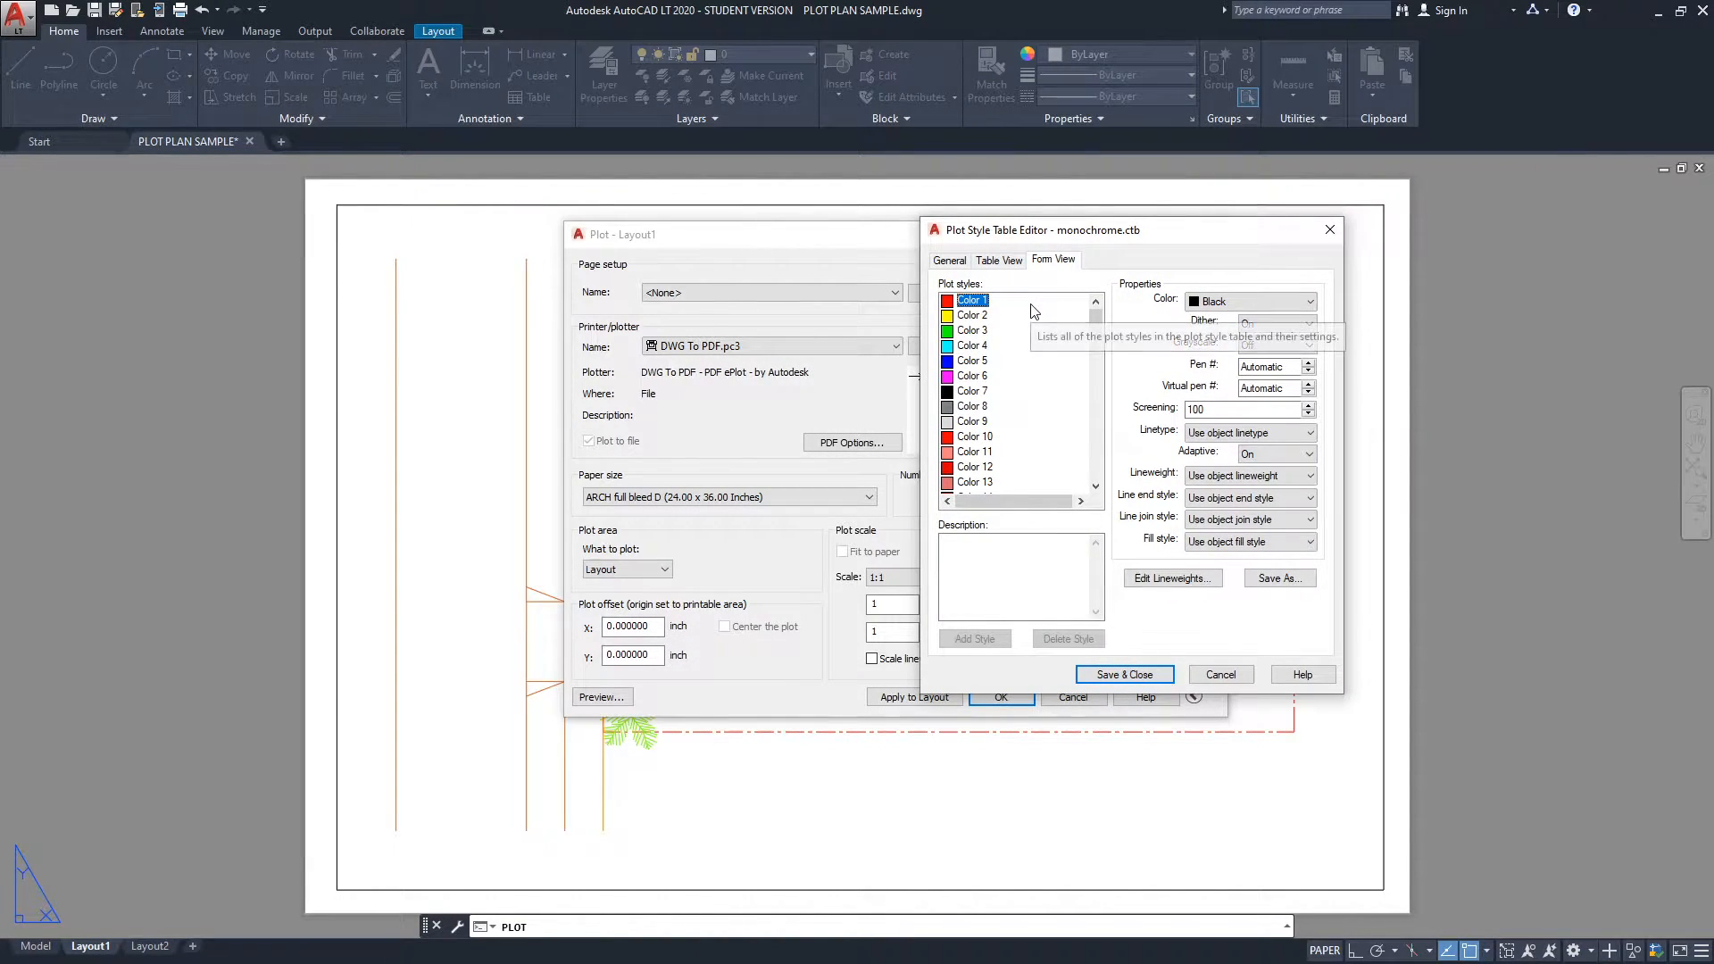
{"action": "left_click_drag", "start_coordinate": [1022, 238], "coordinate": [785, 235]}
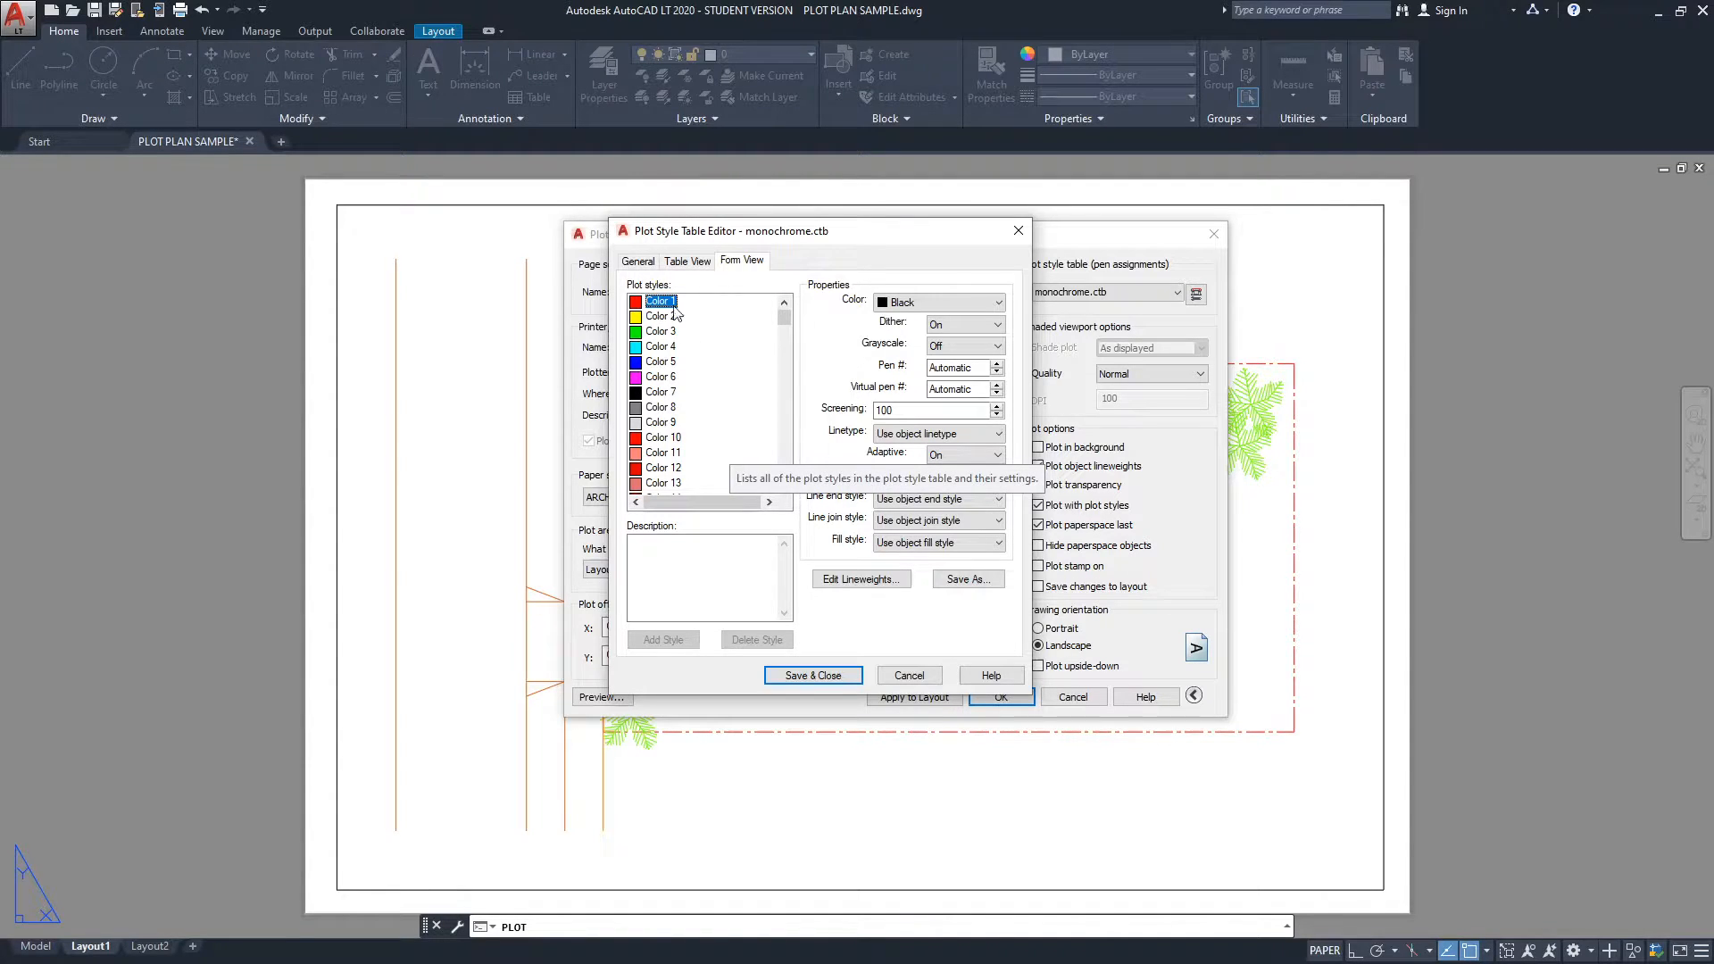
{"action": "left_click_drag", "start_coordinate": [784, 321], "coordinate": [790, 484]}
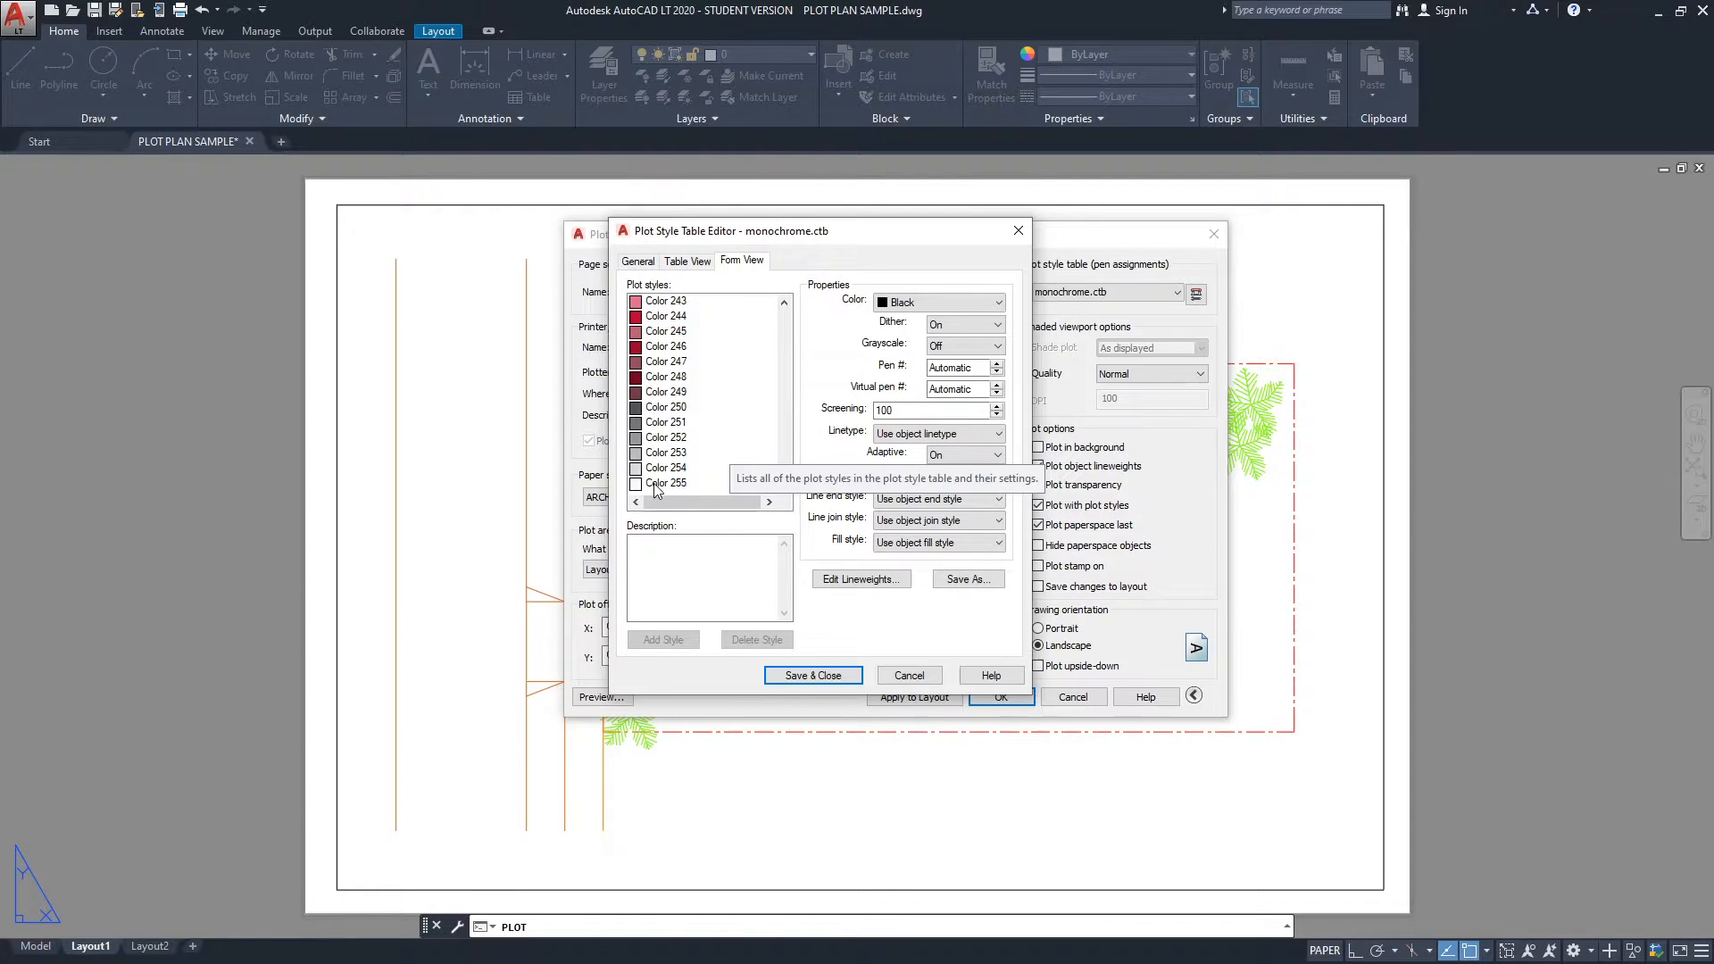
{"action": "left_click_drag", "start_coordinate": [785, 482], "coordinate": [788, 315]}
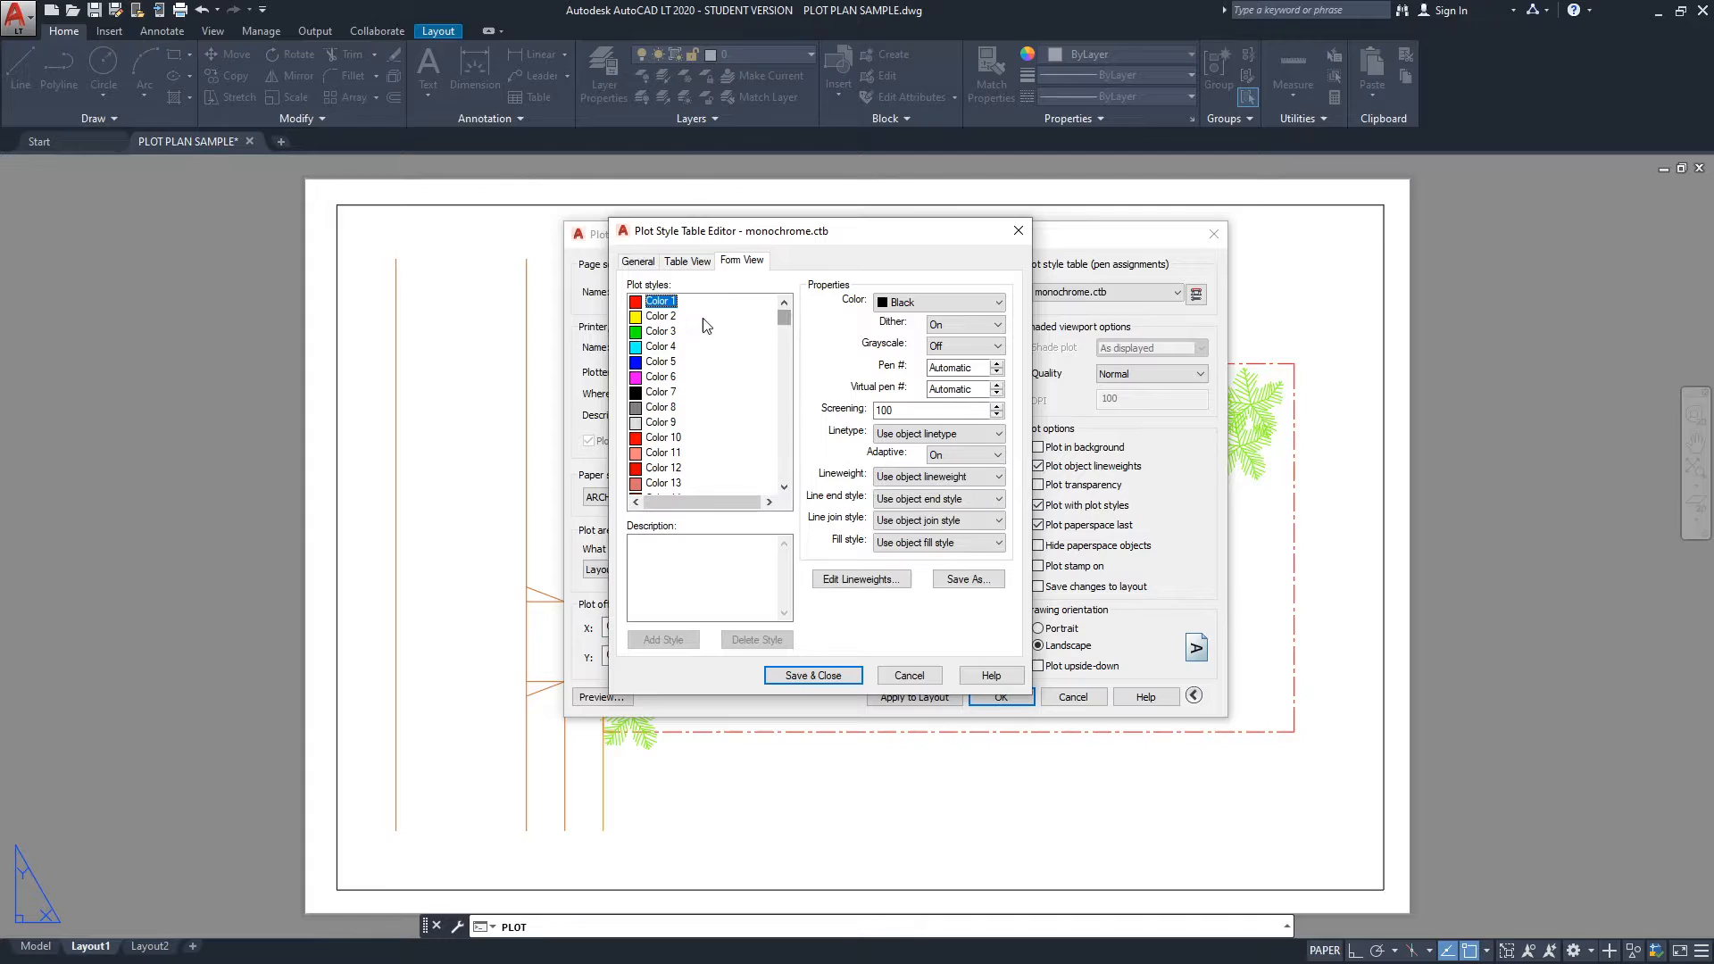
{"action": "left_click_drag", "start_coordinate": [669, 323], "coordinate": [662, 443]}
{"action": "left_click", "coordinate": [813, 676]}
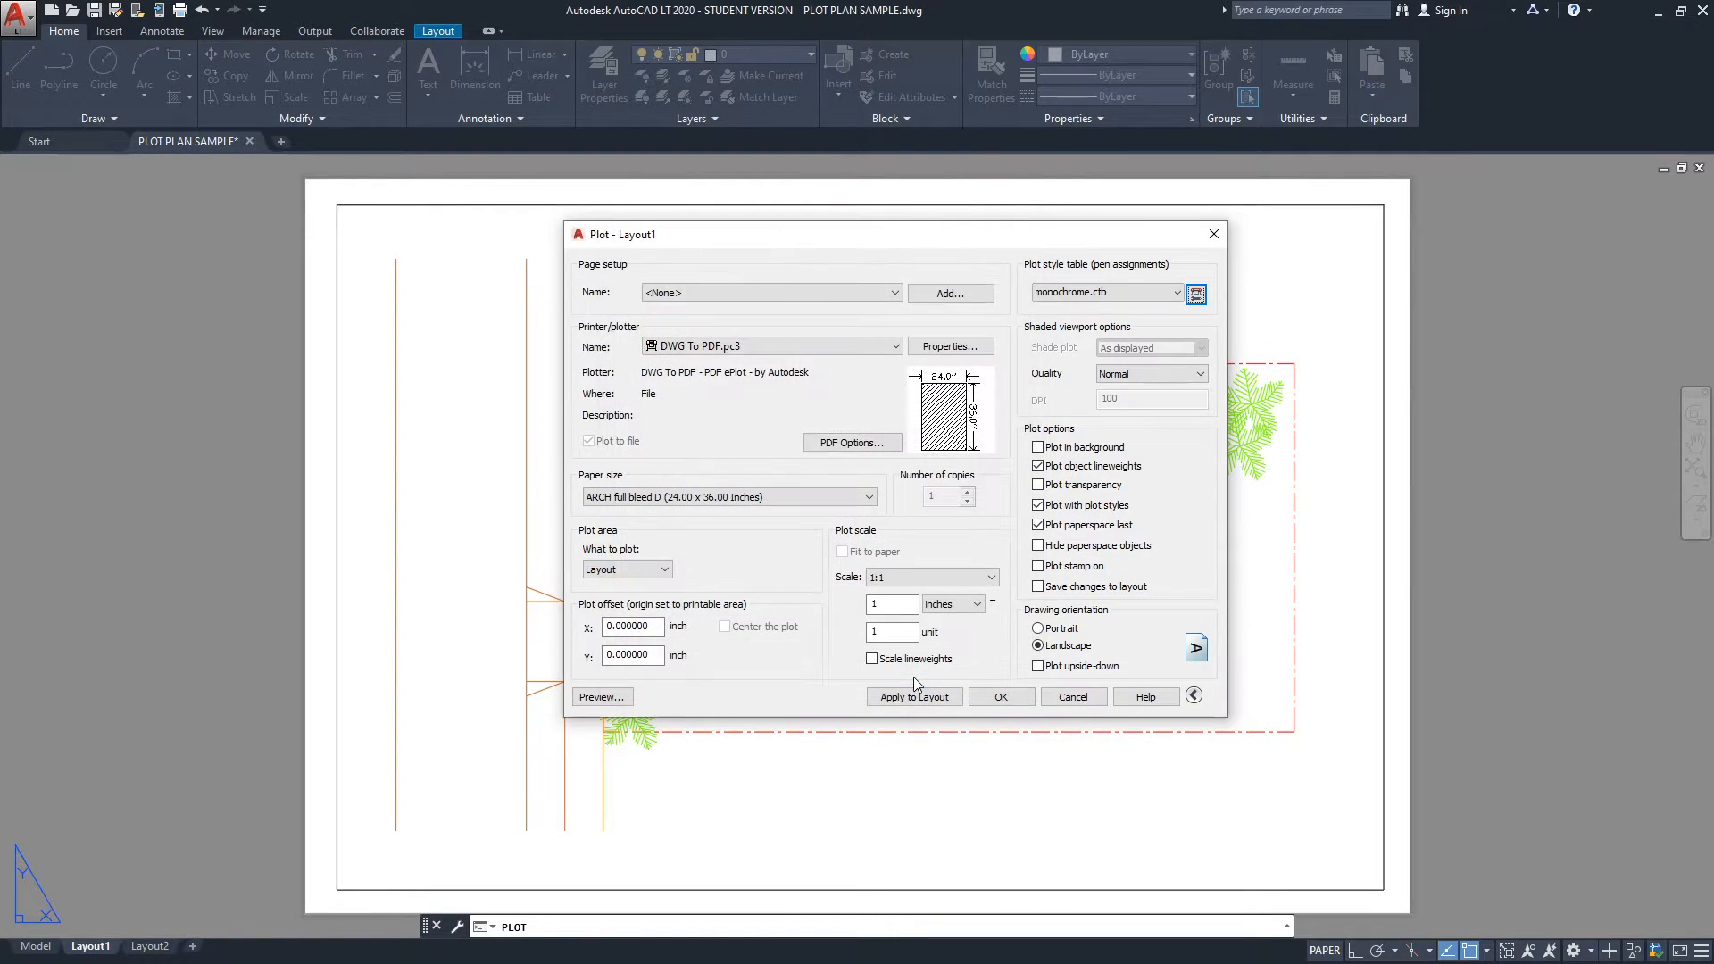
{"action": "left_click", "coordinate": [1076, 700]}
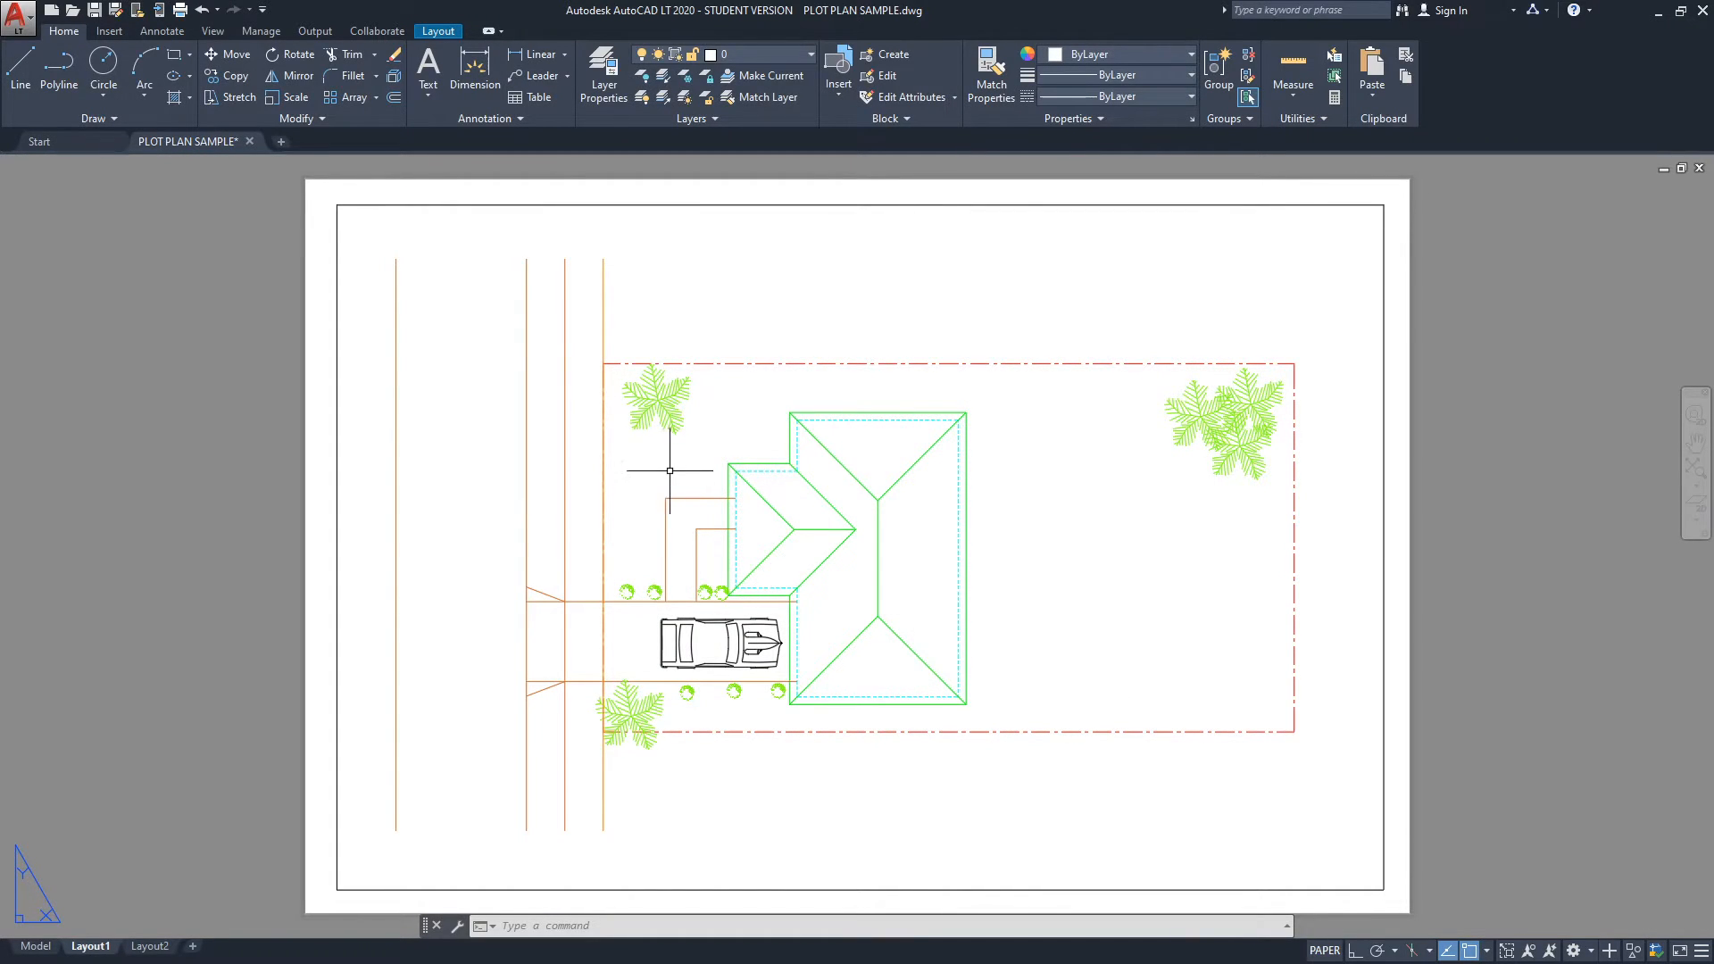
- Check the object color of the orange vertical line along the lot's street edge in model space and return to Layout1
{"action": "left_click", "coordinate": [36, 949]}
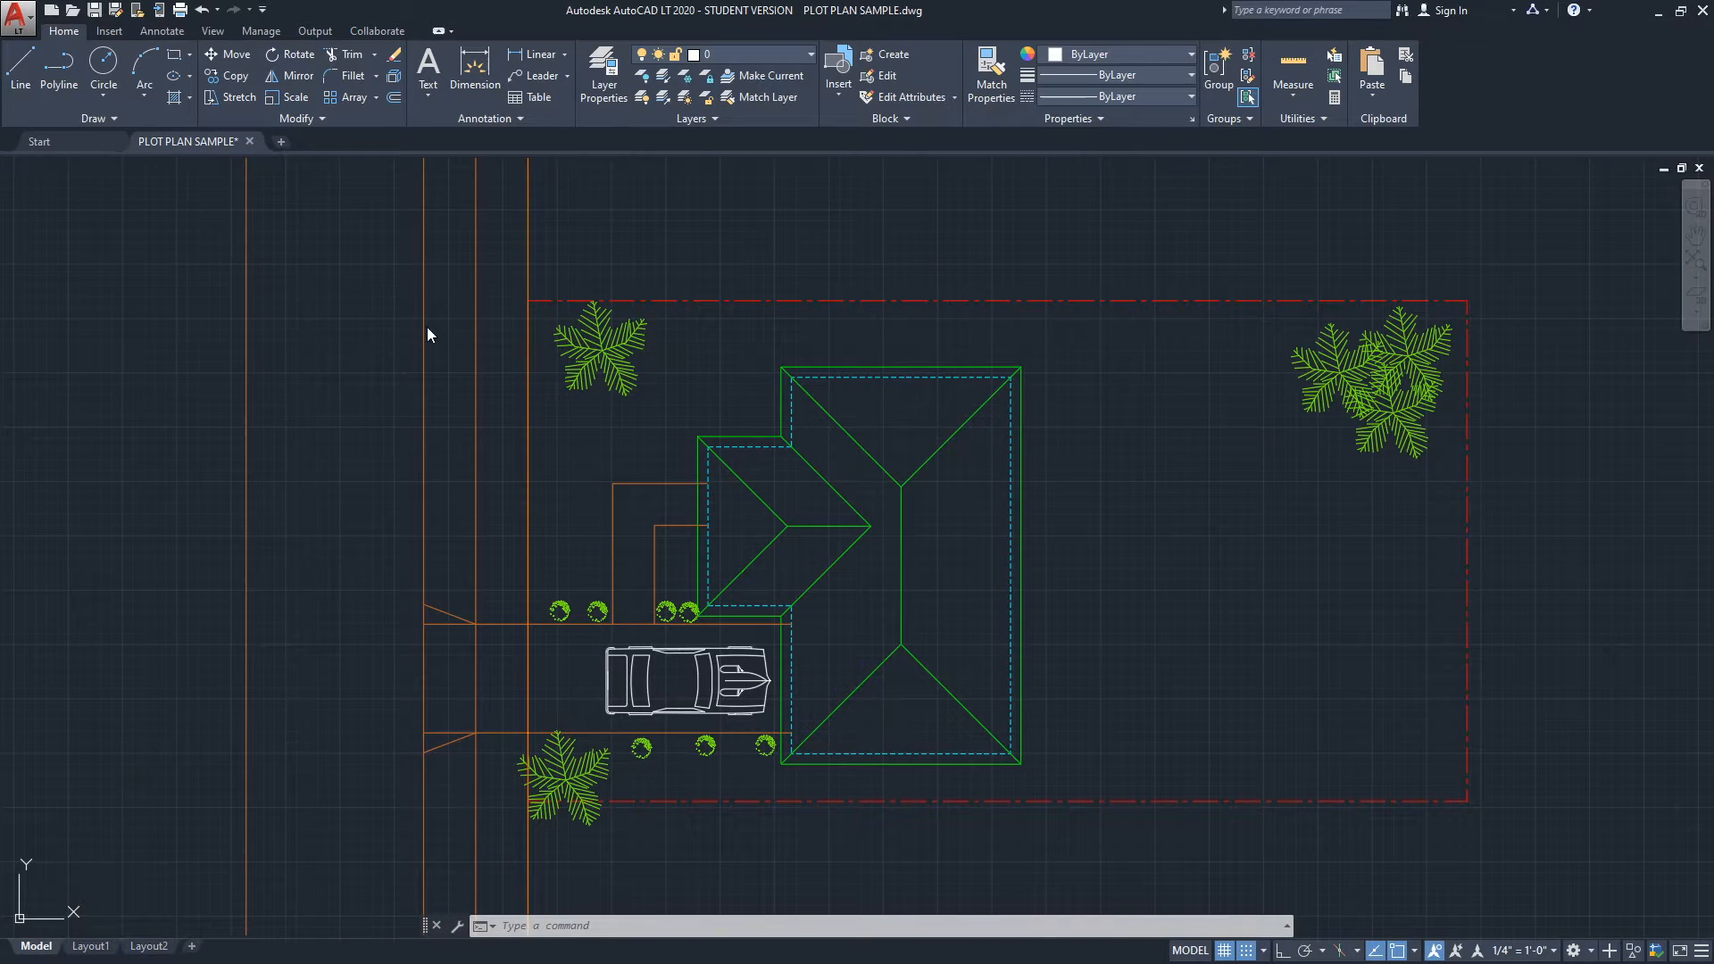
{"action": "middle_click_drag", "start_coordinate": [428, 328], "coordinate": [501, 351]}
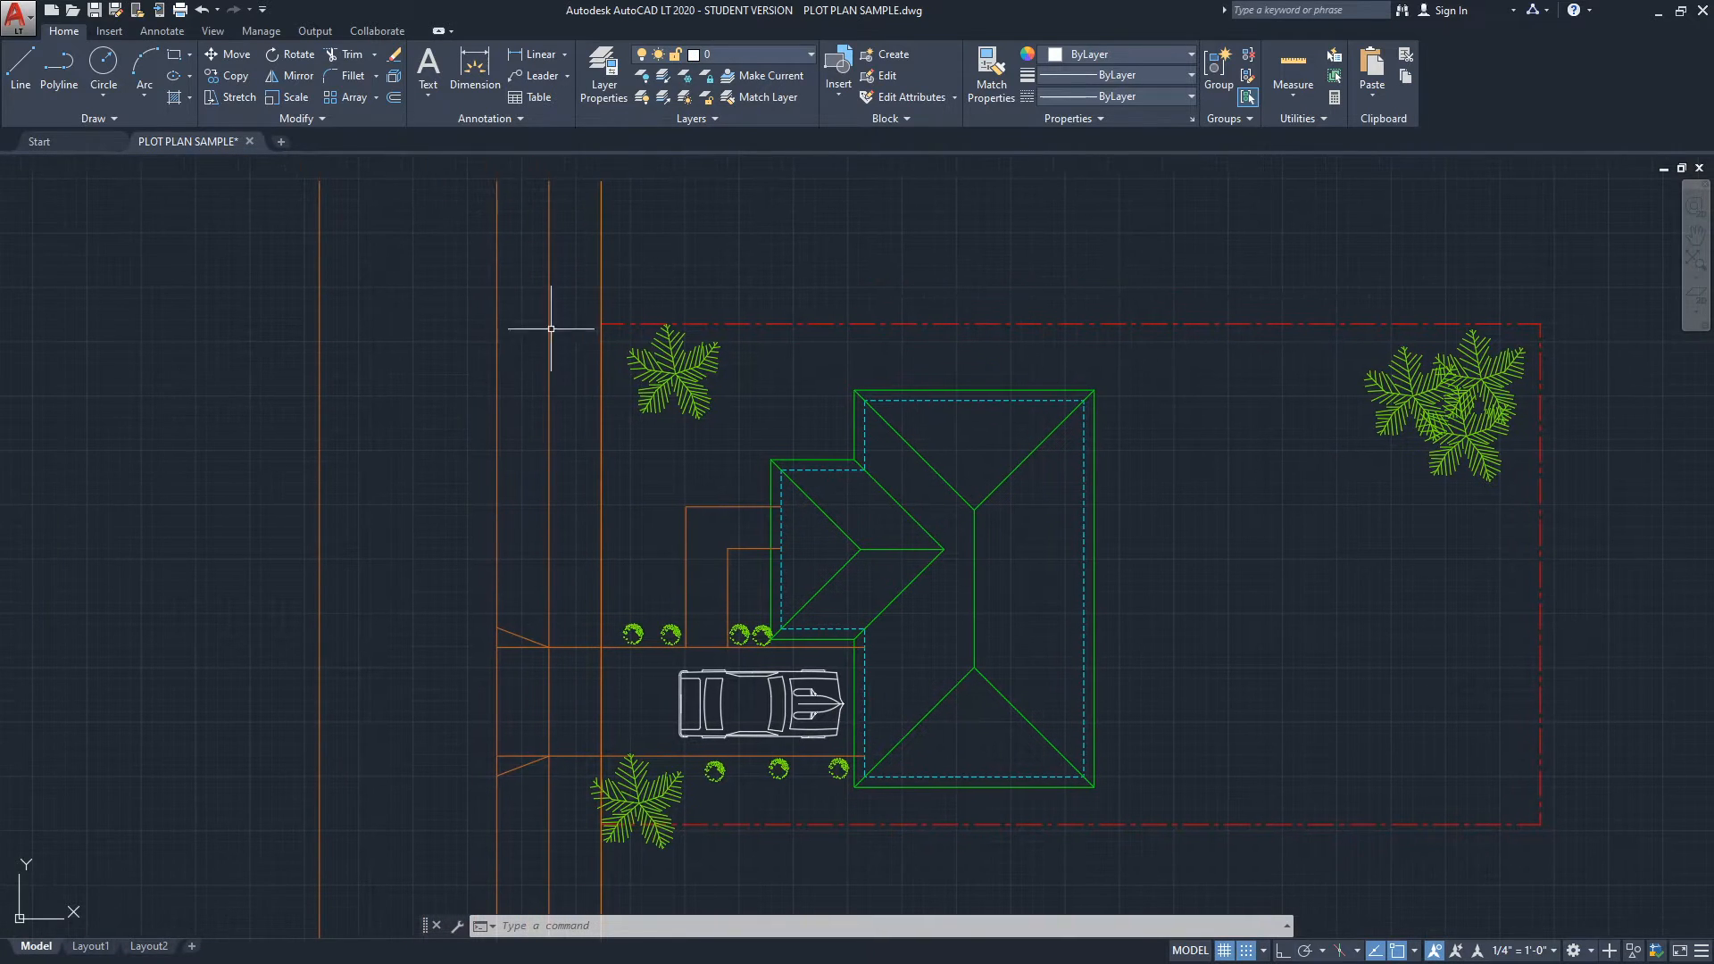
{"action": "left_click", "coordinate": [625, 201]}
{"action": "left_click", "coordinate": [587, 192]}
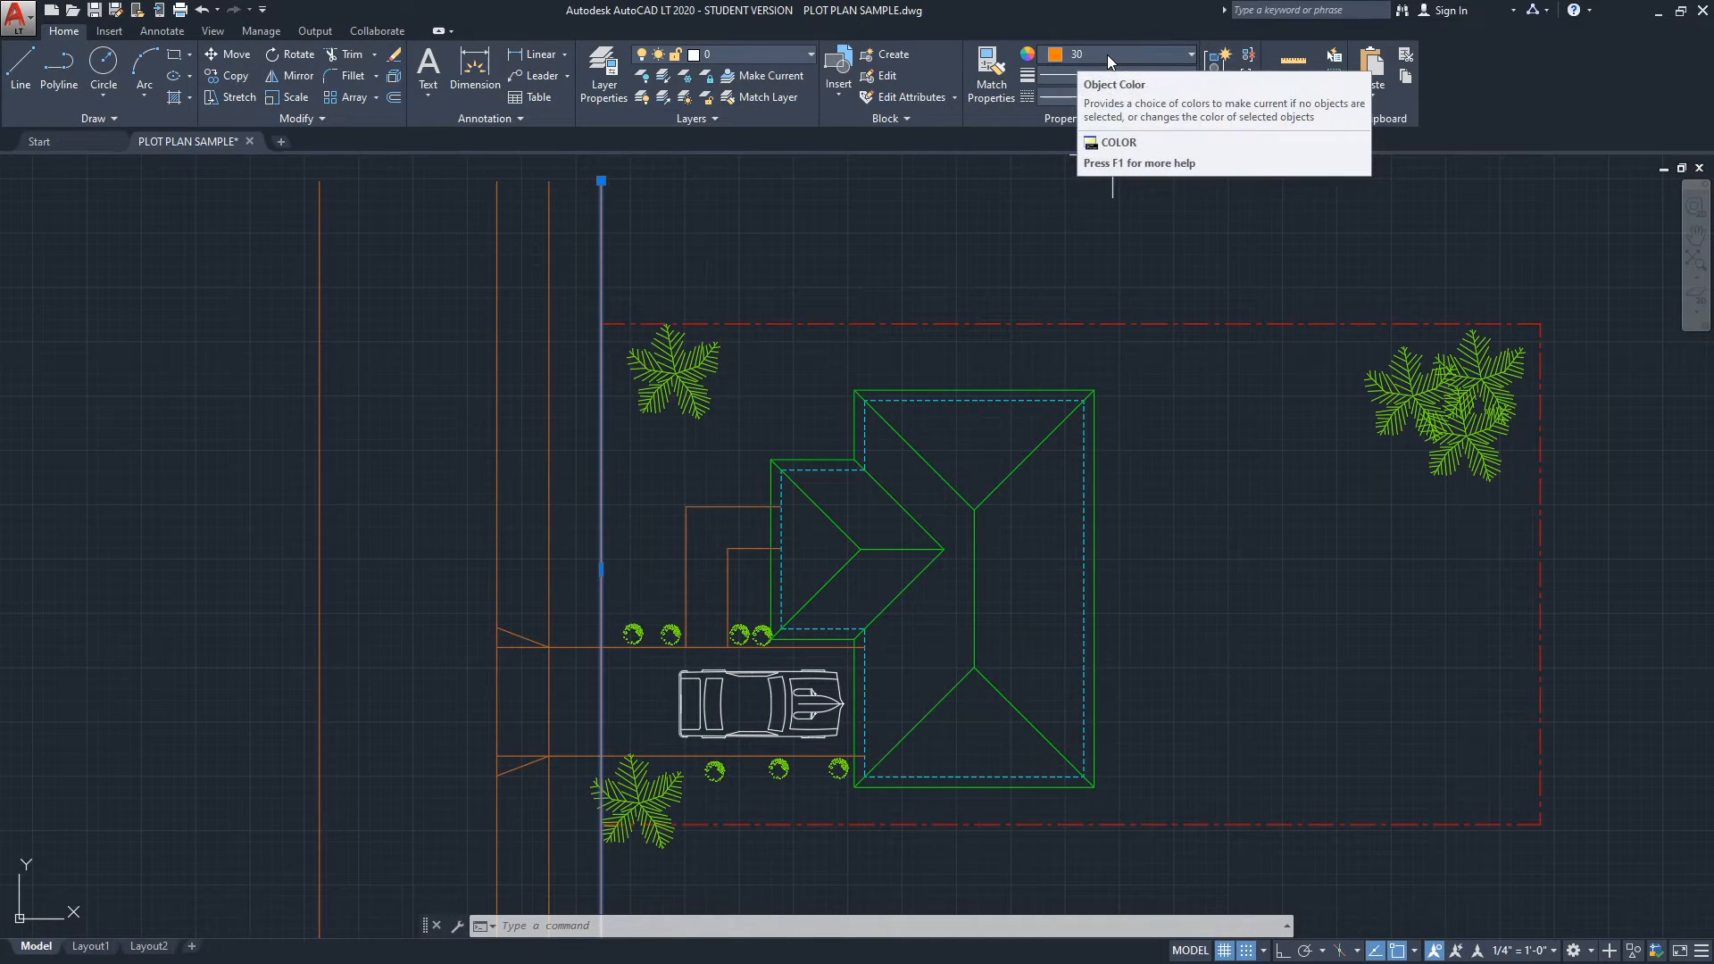
{"action": "key", "text": "Escape"}
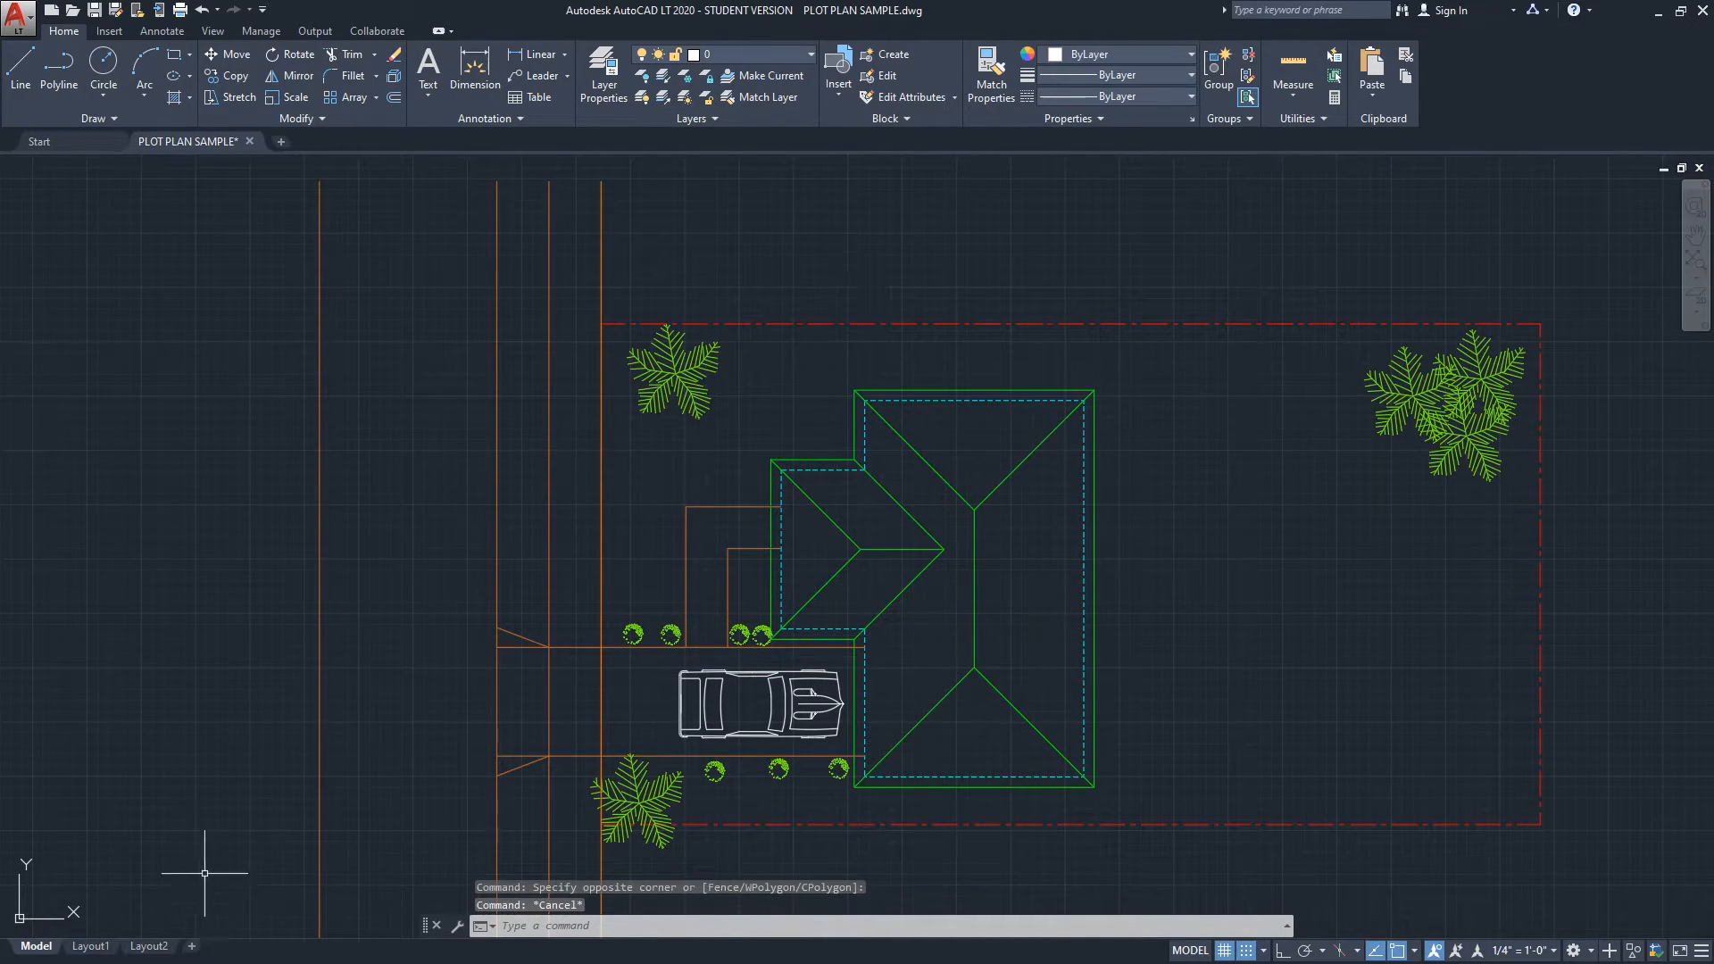
{"action": "left_click", "coordinate": [85, 947]}
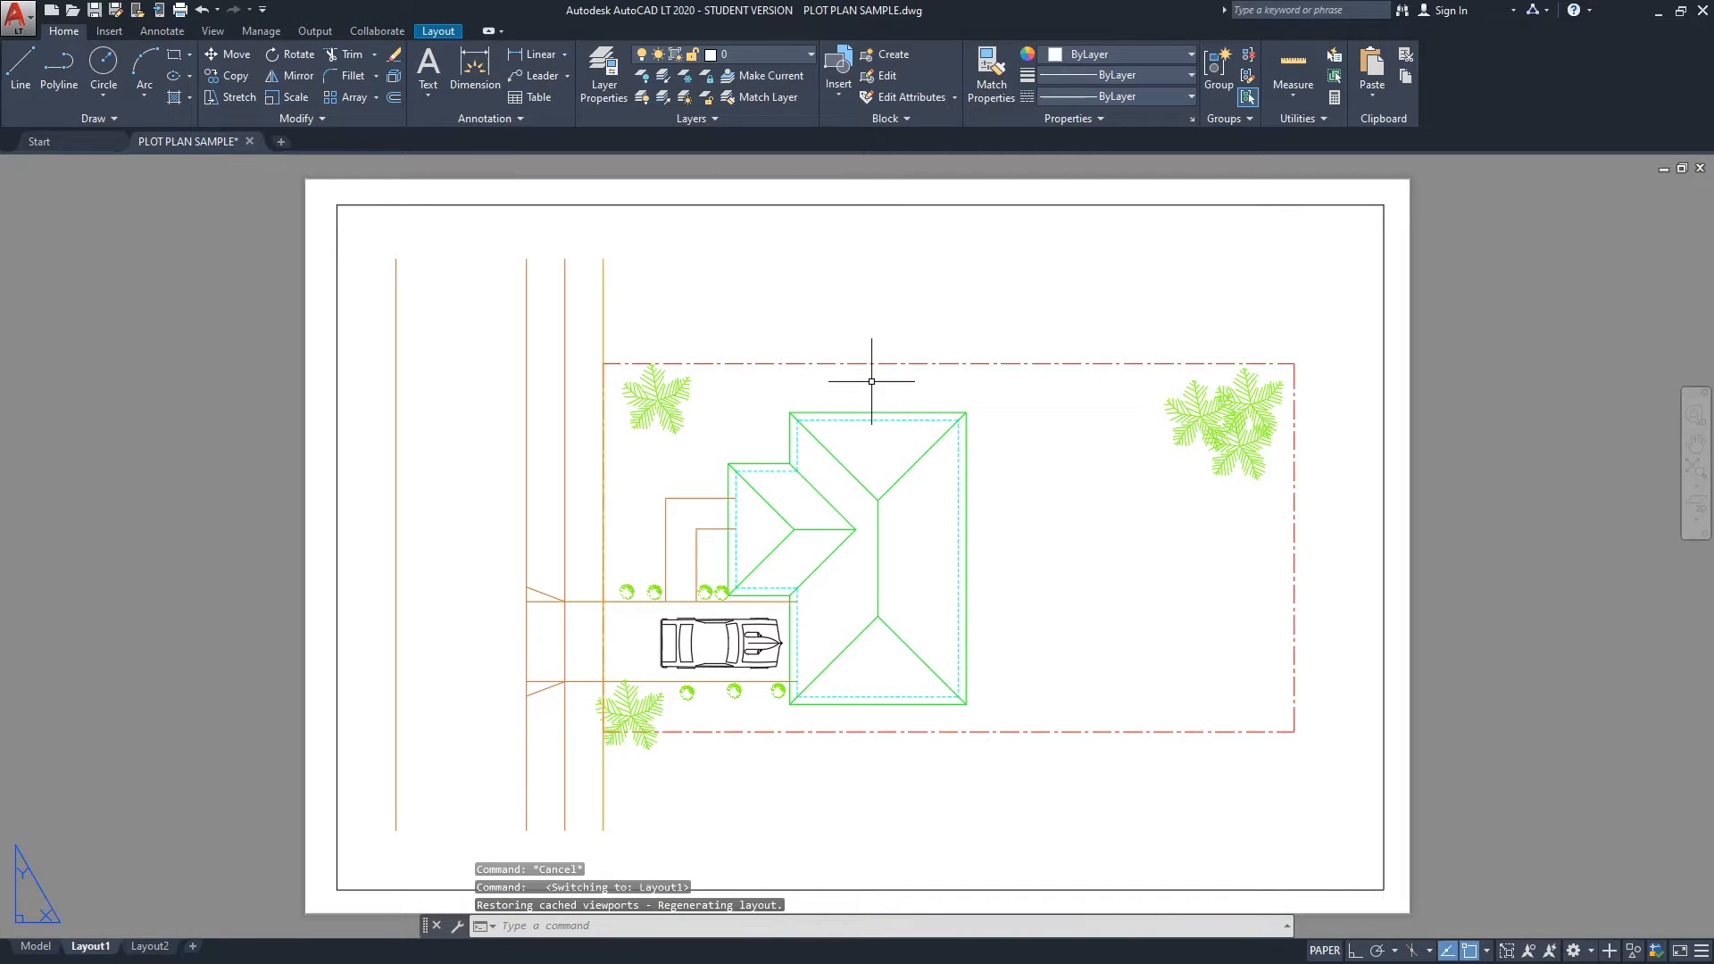
- Open the plot settings for Layout1 and assign the monochrome.ctb plot style table
{"action": "left_click", "coordinate": [180, 10]}
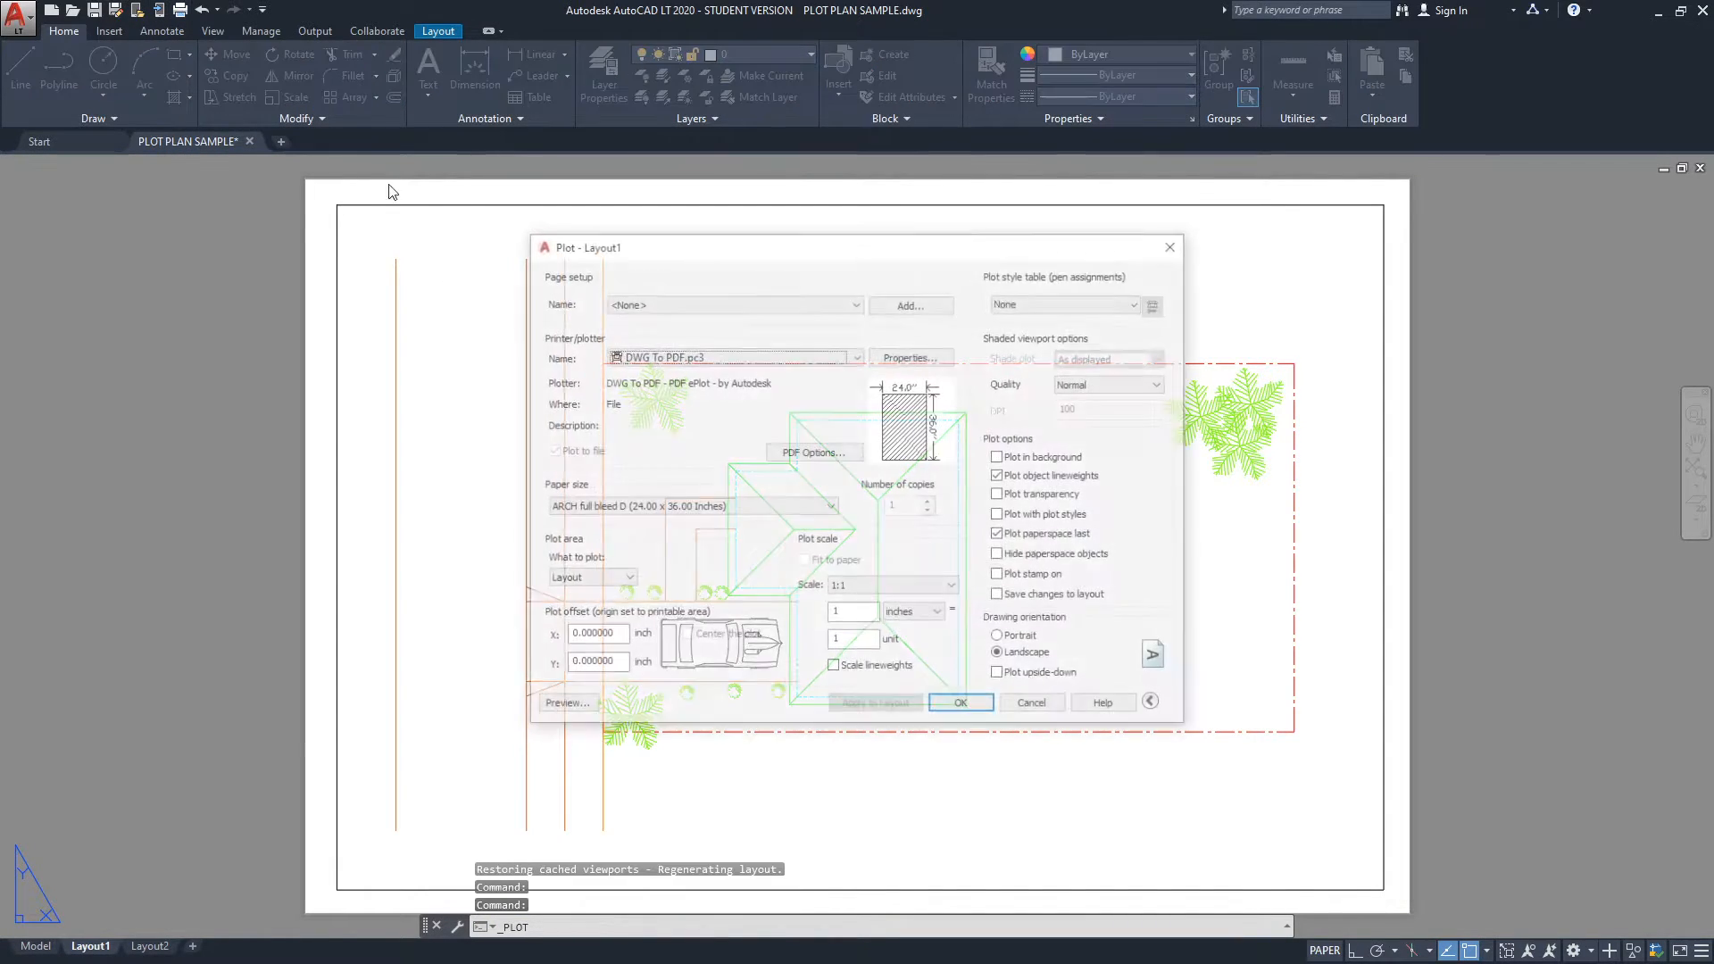
{"action": "left_click", "coordinate": [1106, 306]}
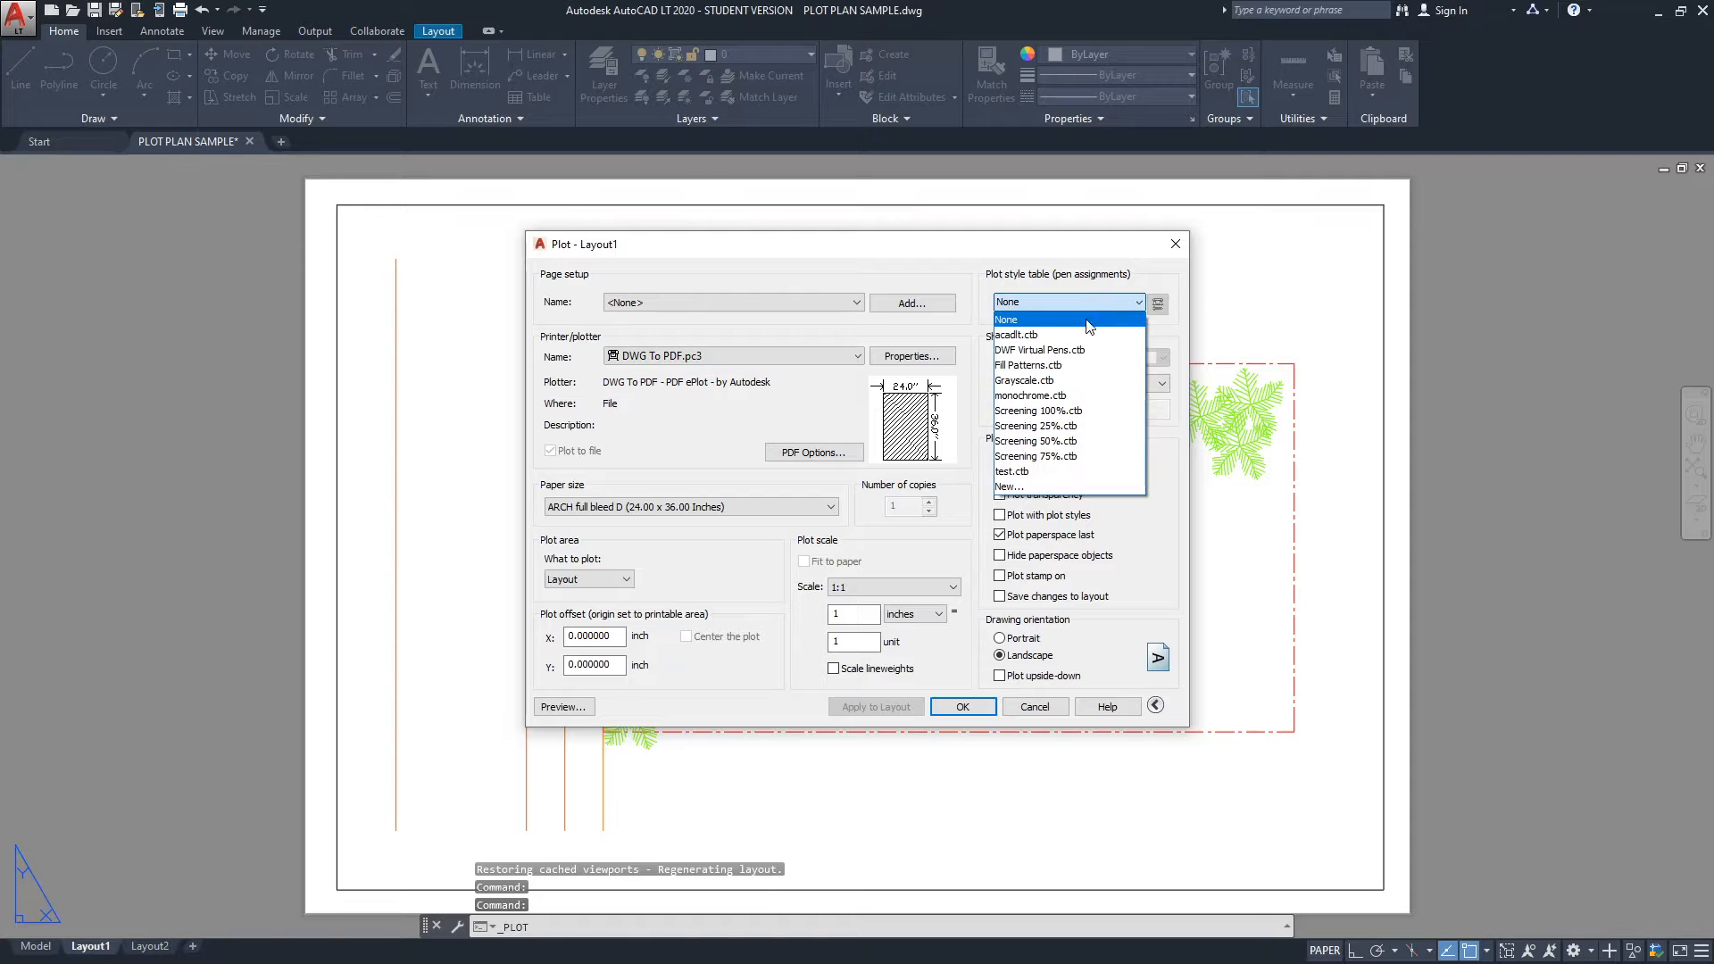
{"action": "left_click", "coordinate": [1037, 398]}
- Edit monochrome.ctb so that Color 30 plots in Black, and save the plot style table
{"action": "left_click", "coordinate": [1158, 304]}
{"action": "scroll", "coordinate": [816, 344], "scroll_direction": "down", "scroll_amount": 10}
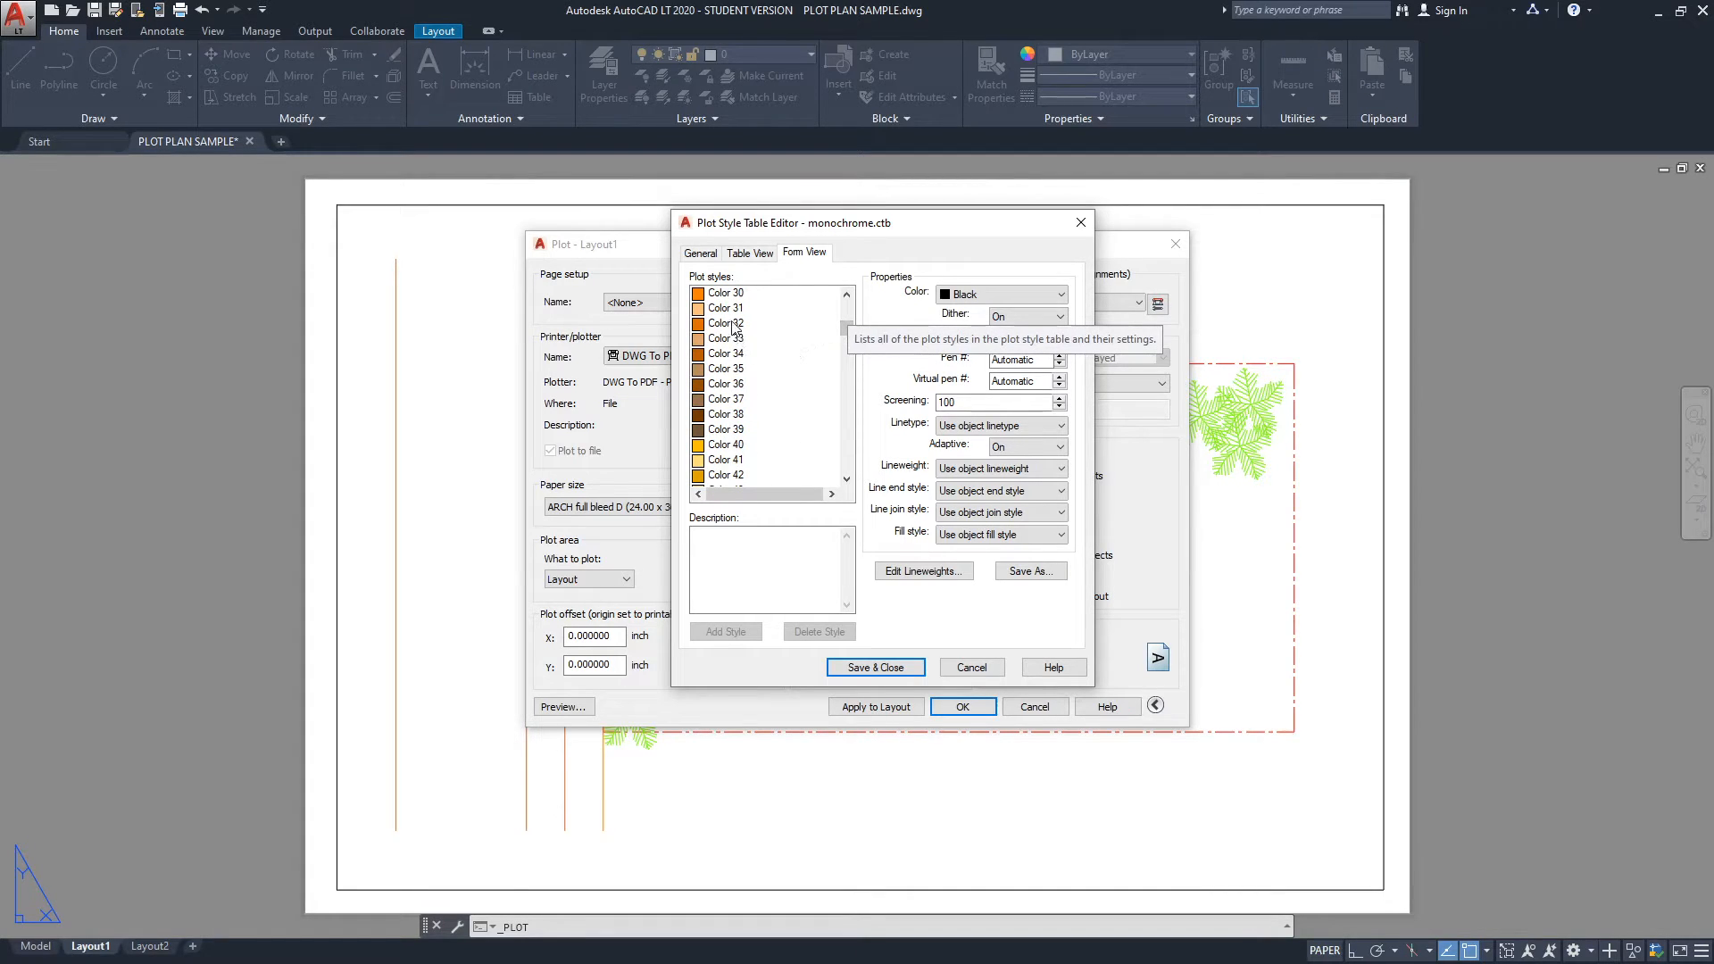
{"action": "left_click", "coordinate": [722, 297]}
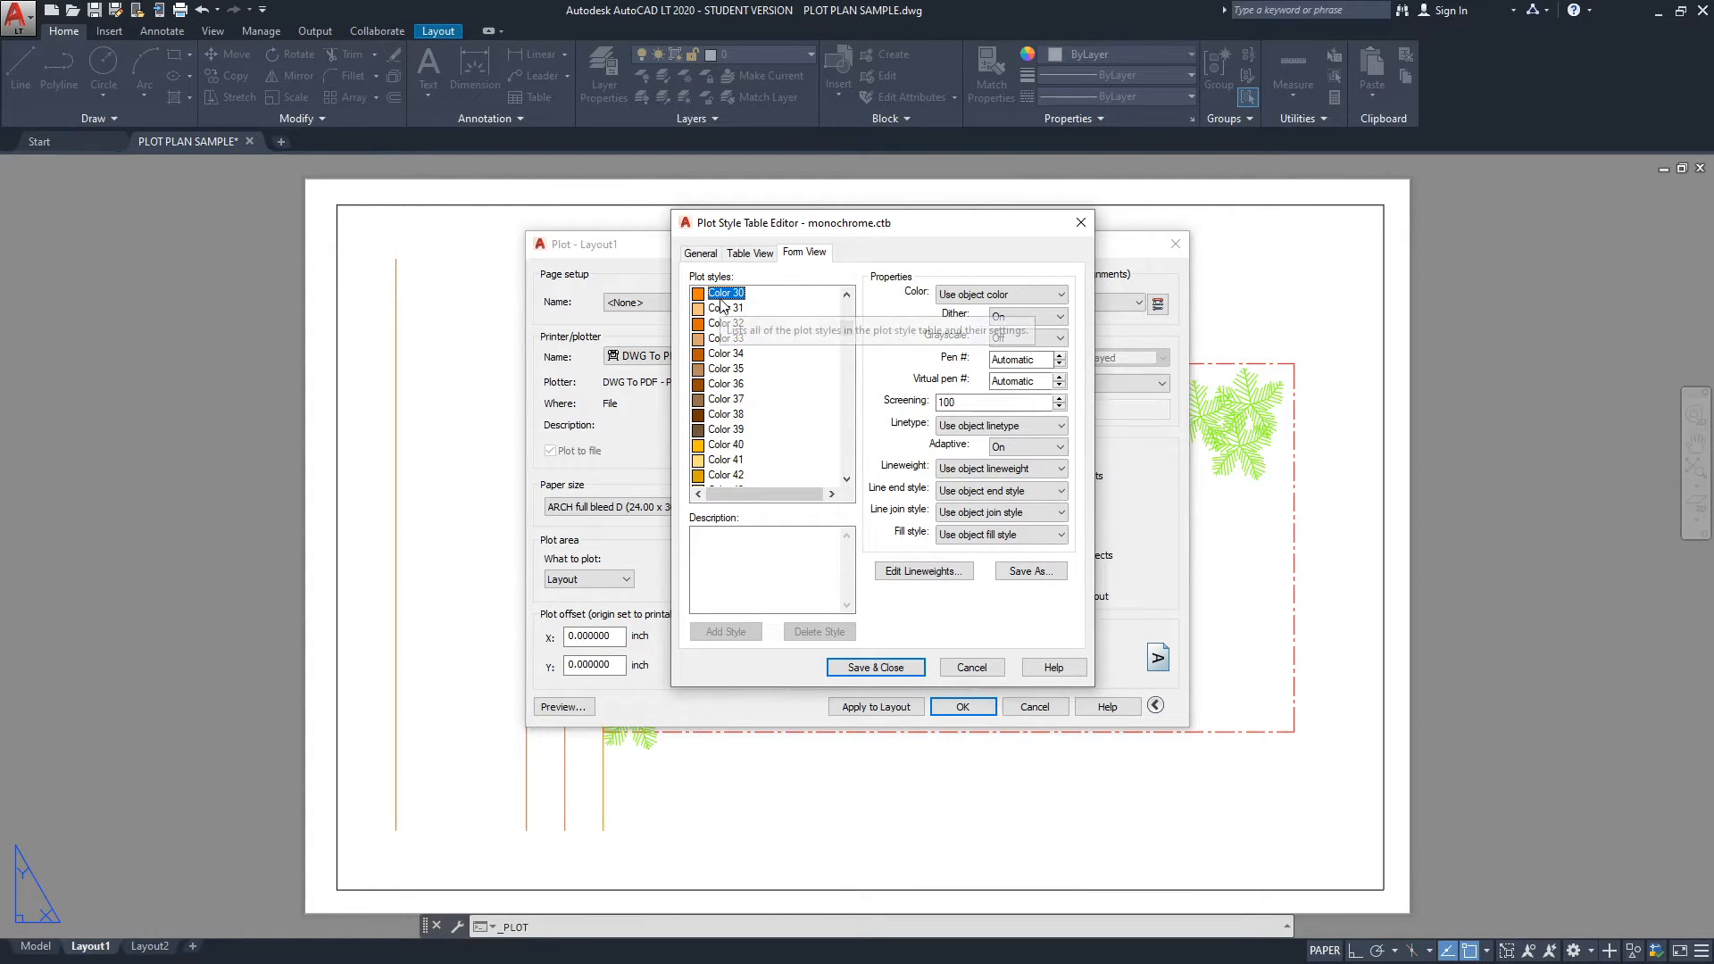
{"action": "scroll", "coordinate": [738, 375], "scroll_direction": "up", "scroll_amount": 1}
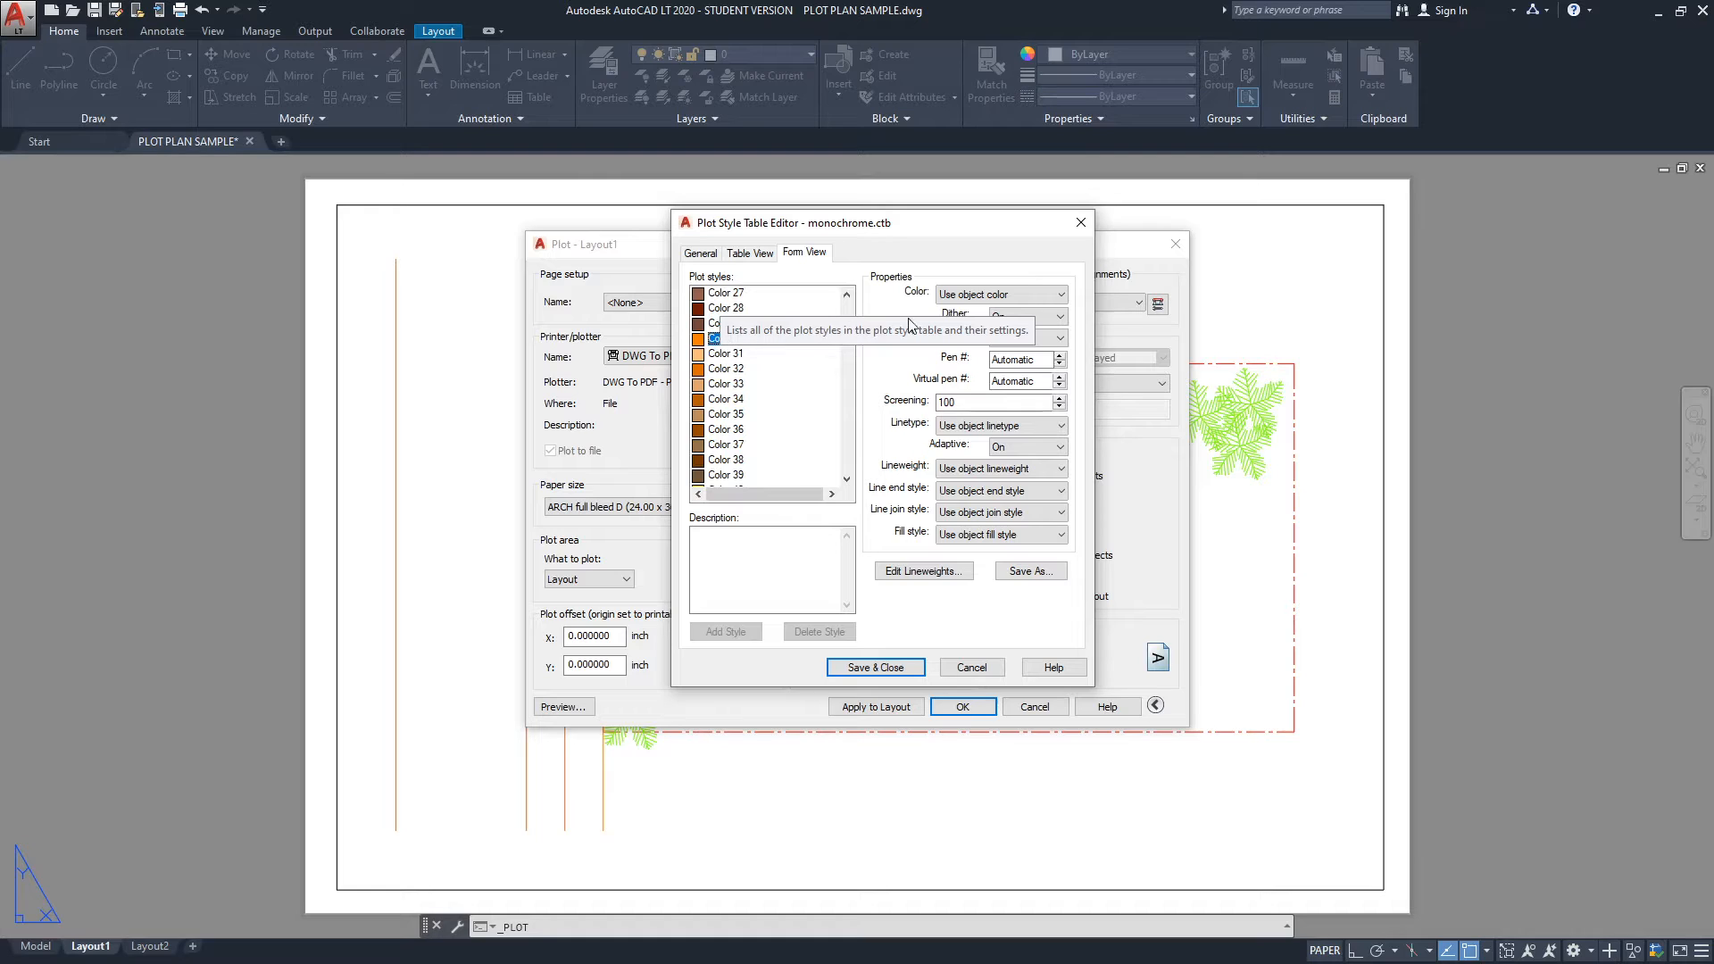
{"action": "left_click", "coordinate": [1024, 295]}
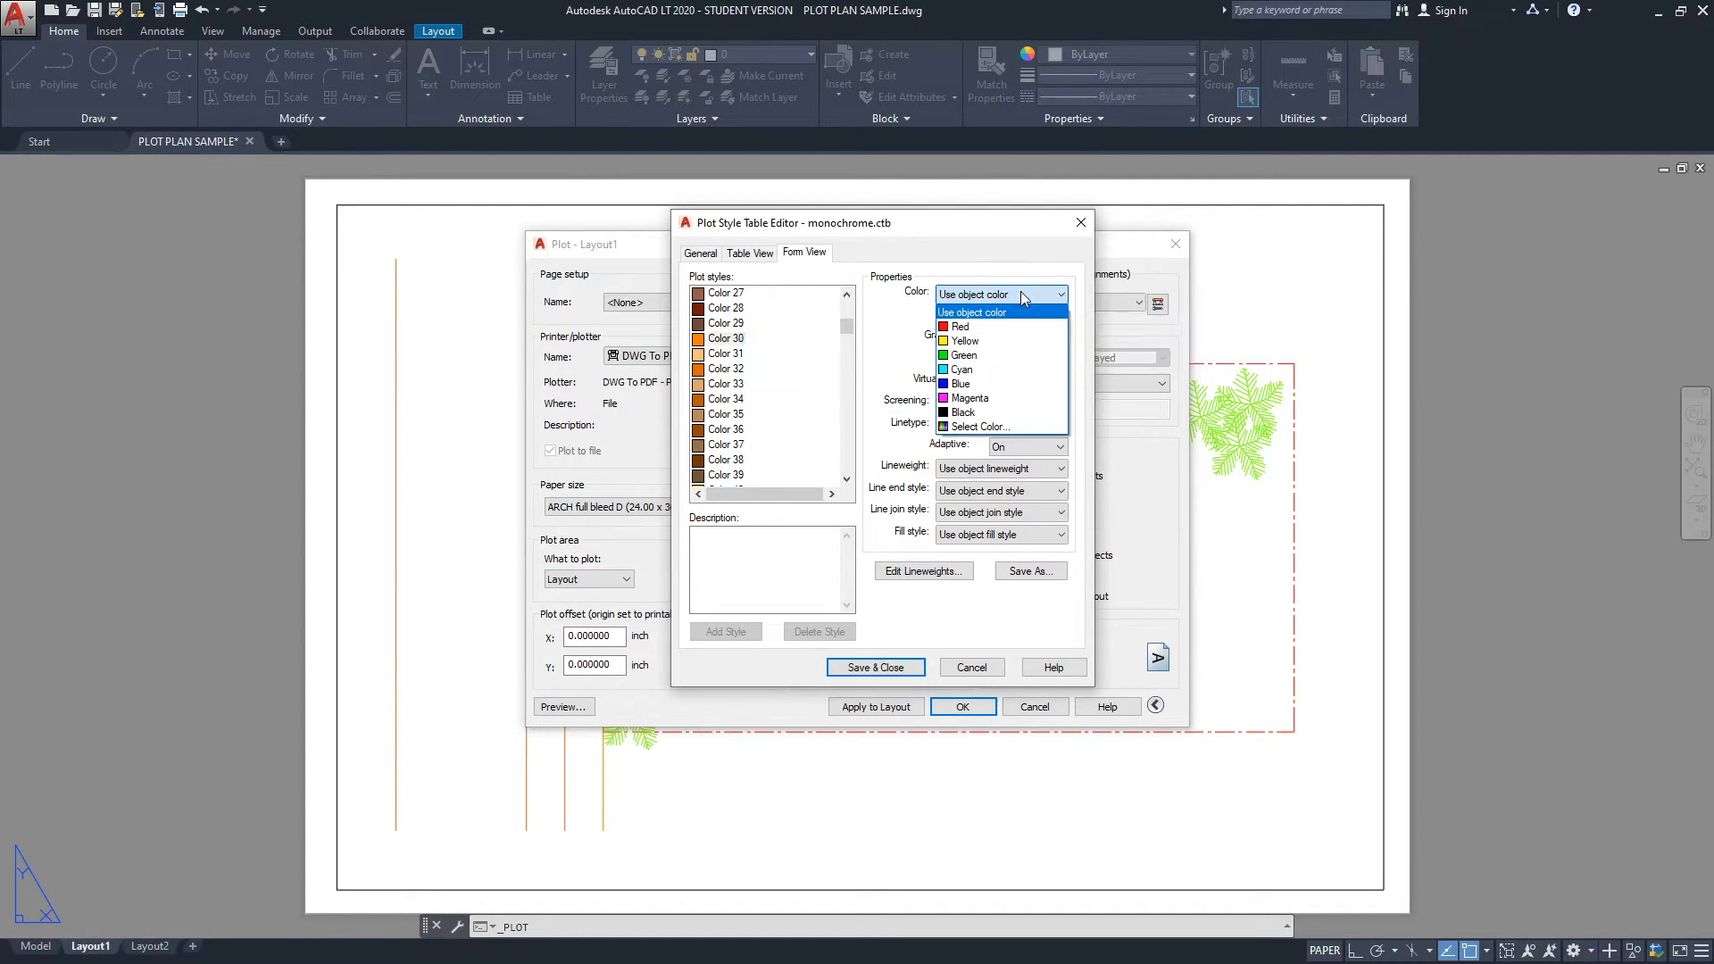
{"action": "left_click", "coordinate": [978, 413]}
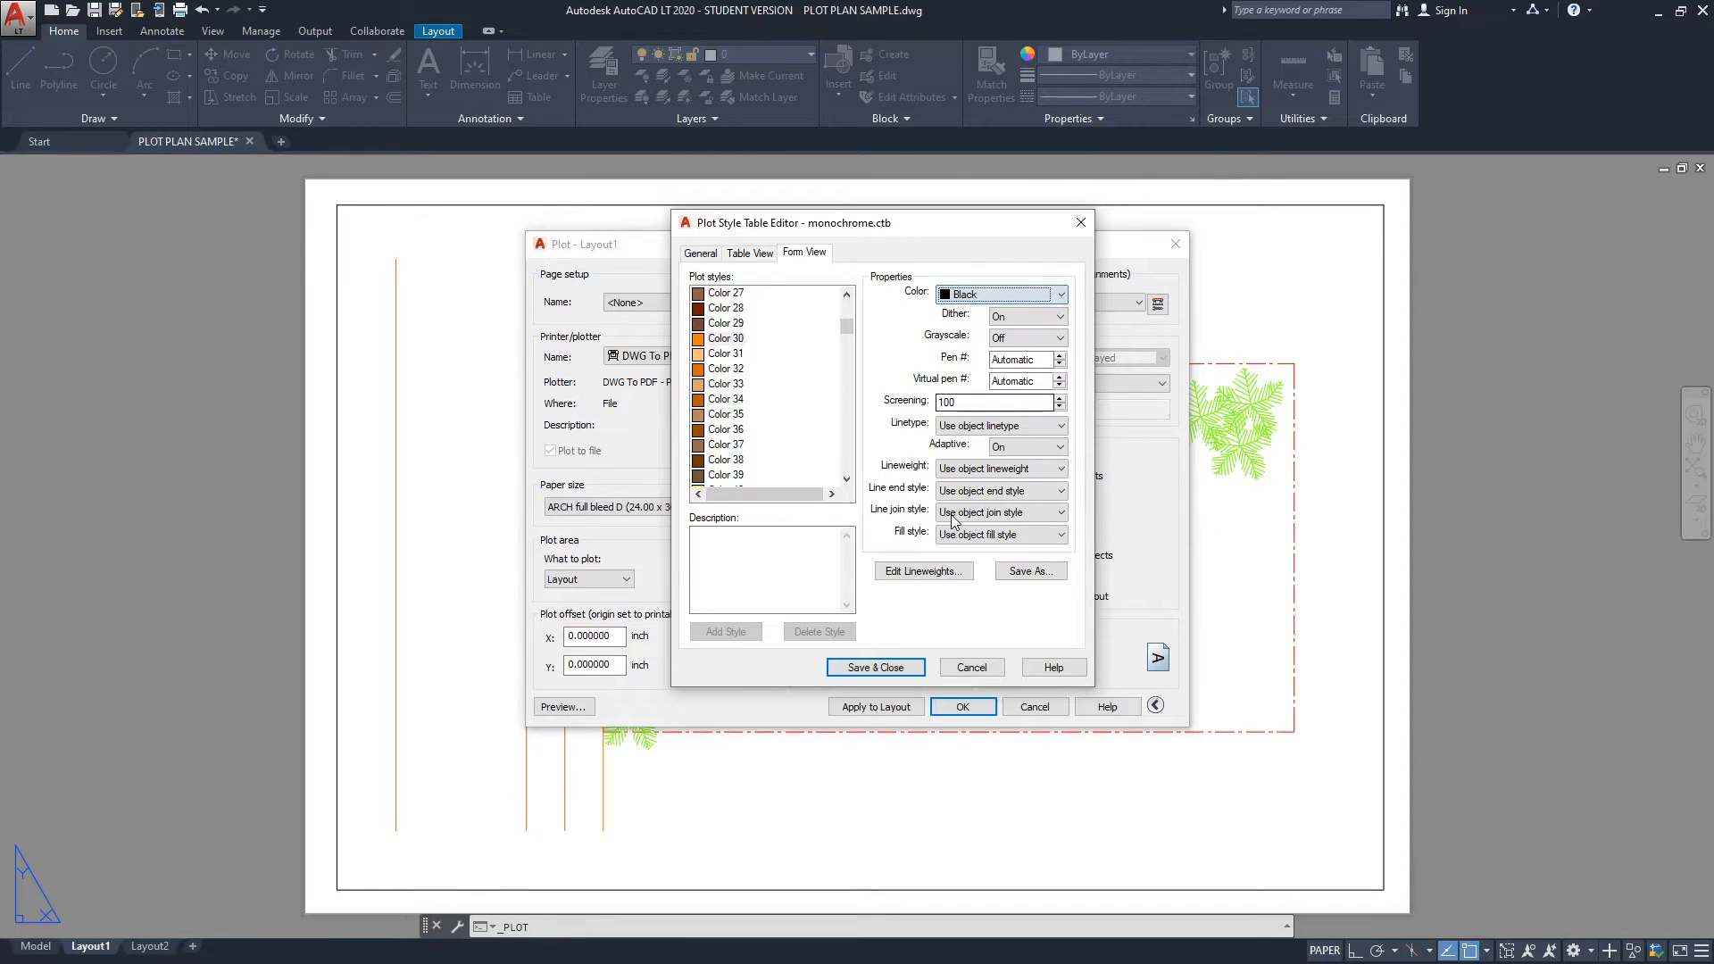
{"action": "left_click", "coordinate": [891, 668]}
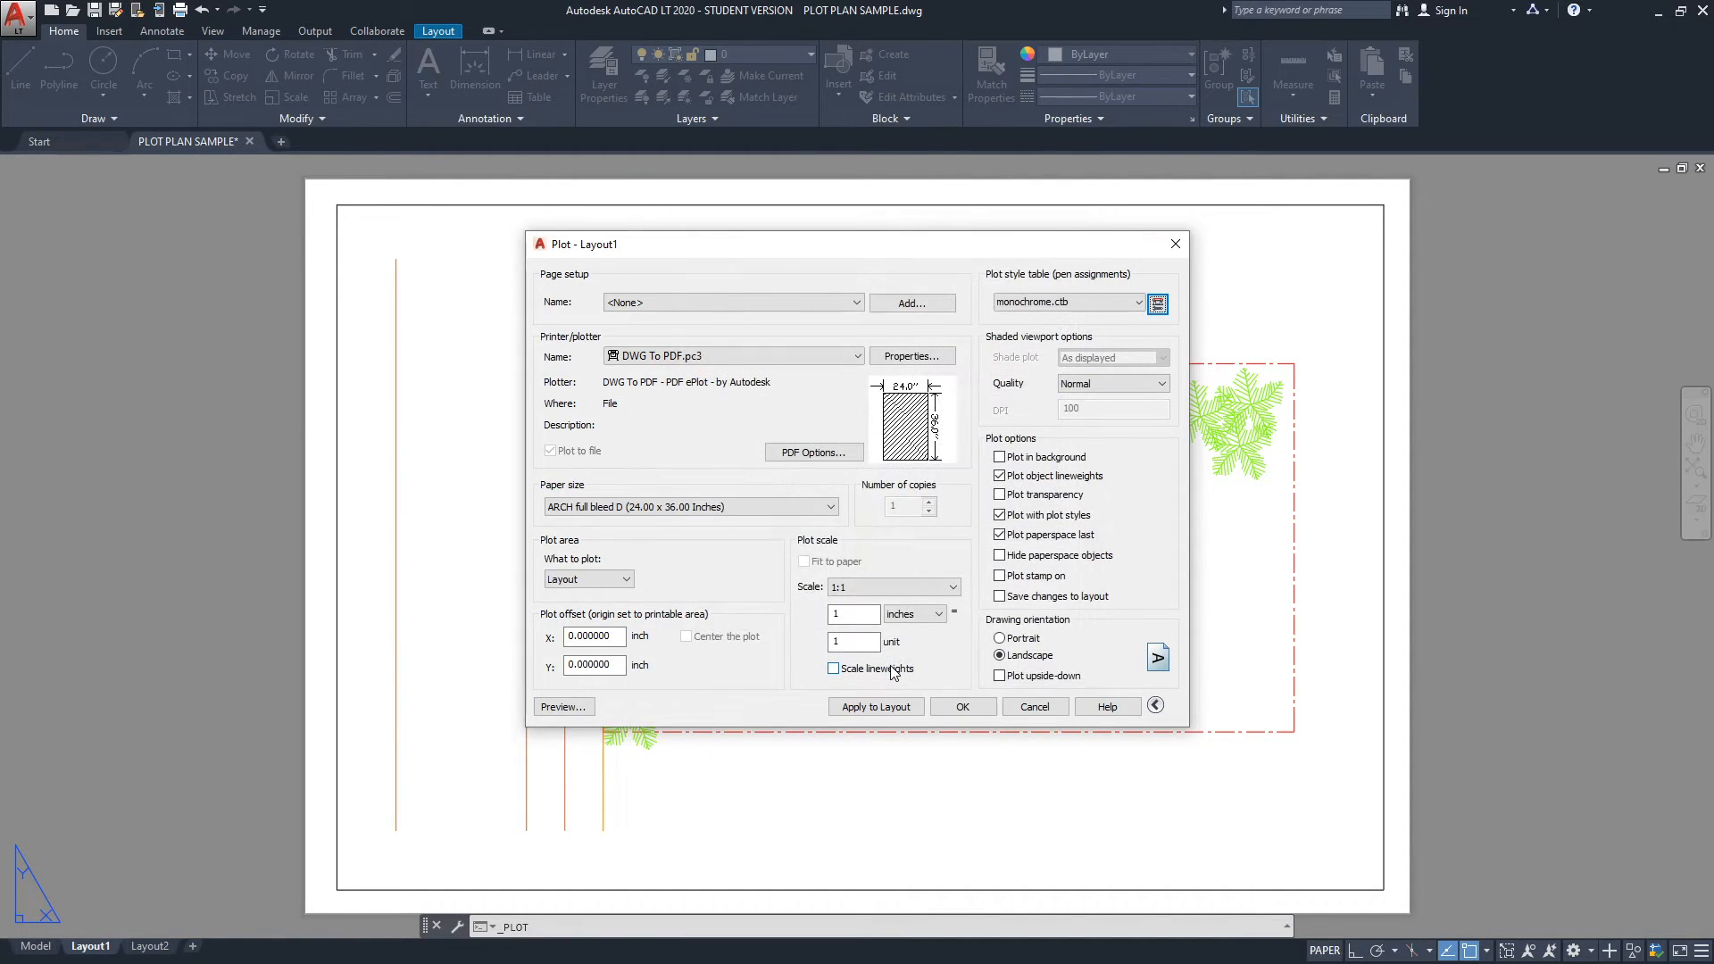
- Preview the plot, apply the plot settings to Layout1 and close them without plotting
{"action": "left_click", "coordinate": [562, 708]}
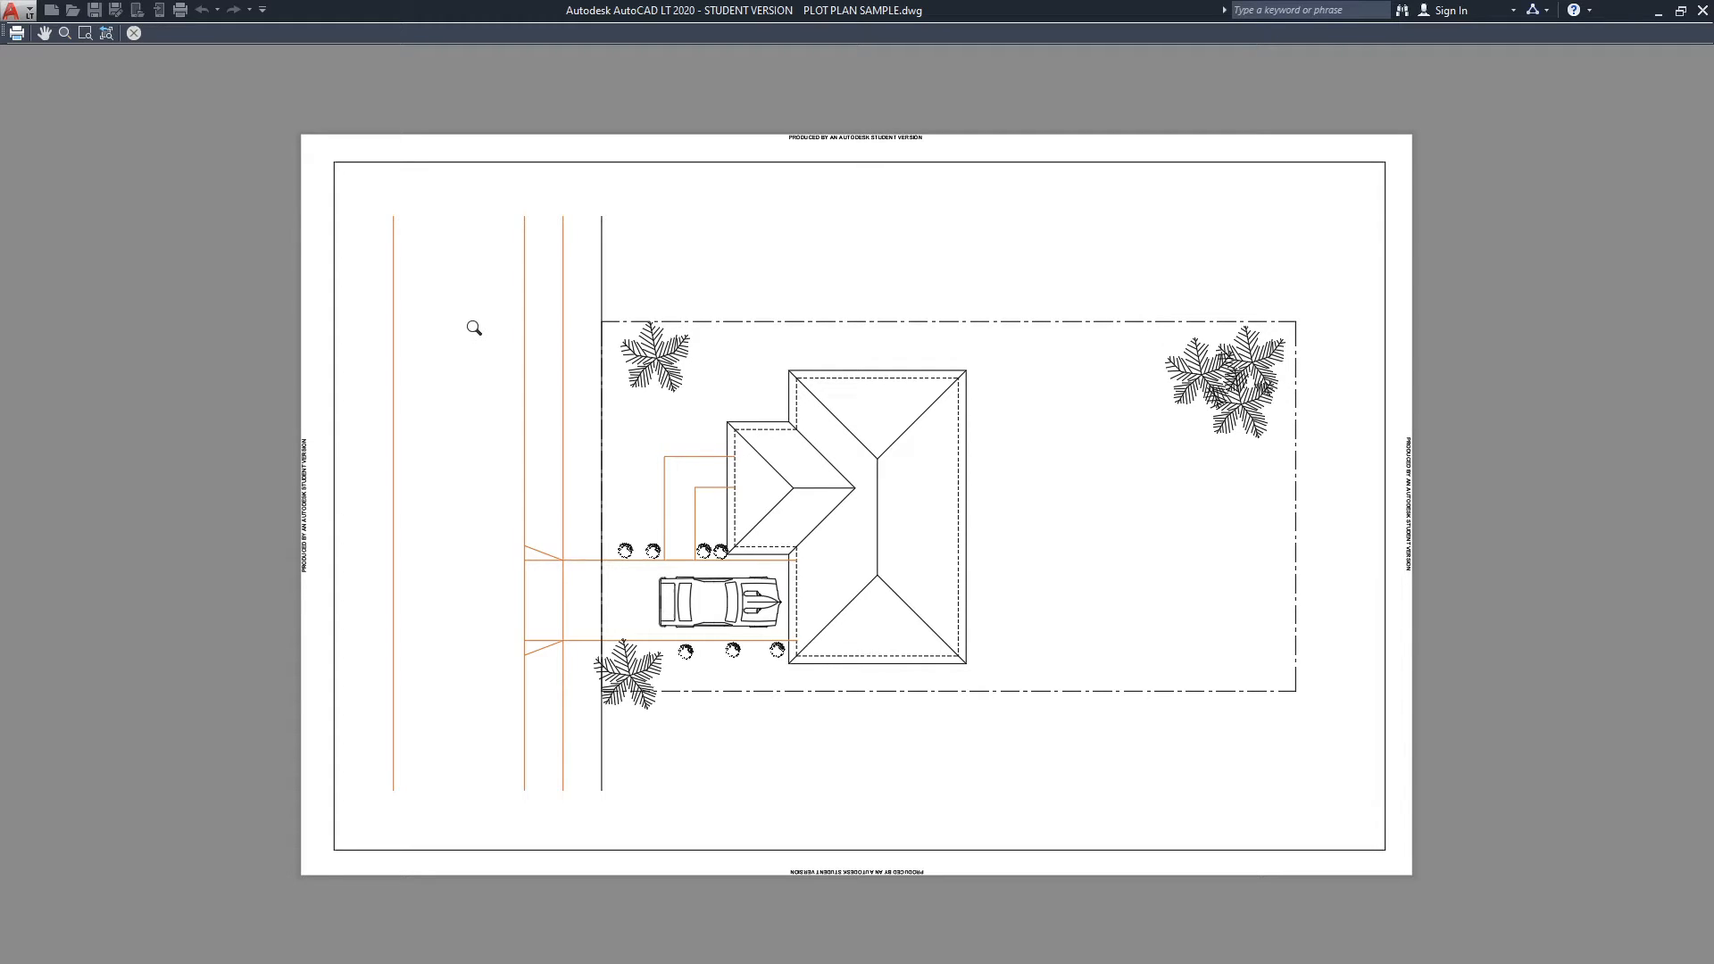
{"action": "key", "text": "Escape"}
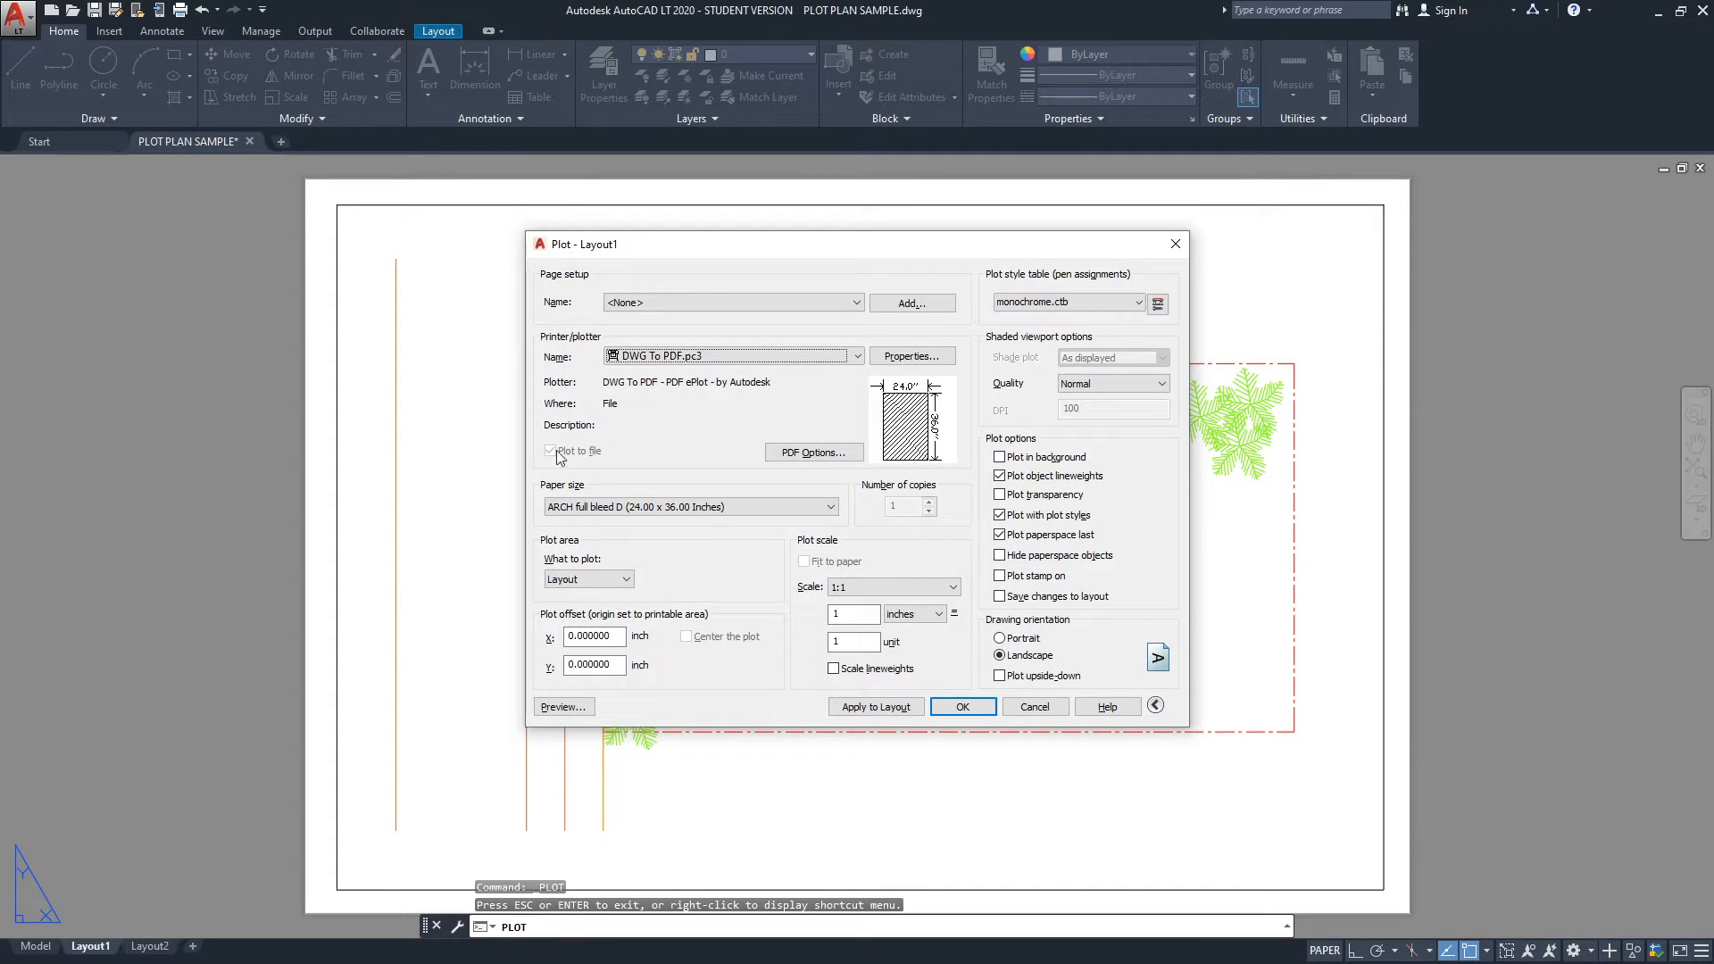
{"action": "left_click", "coordinate": [898, 698]}
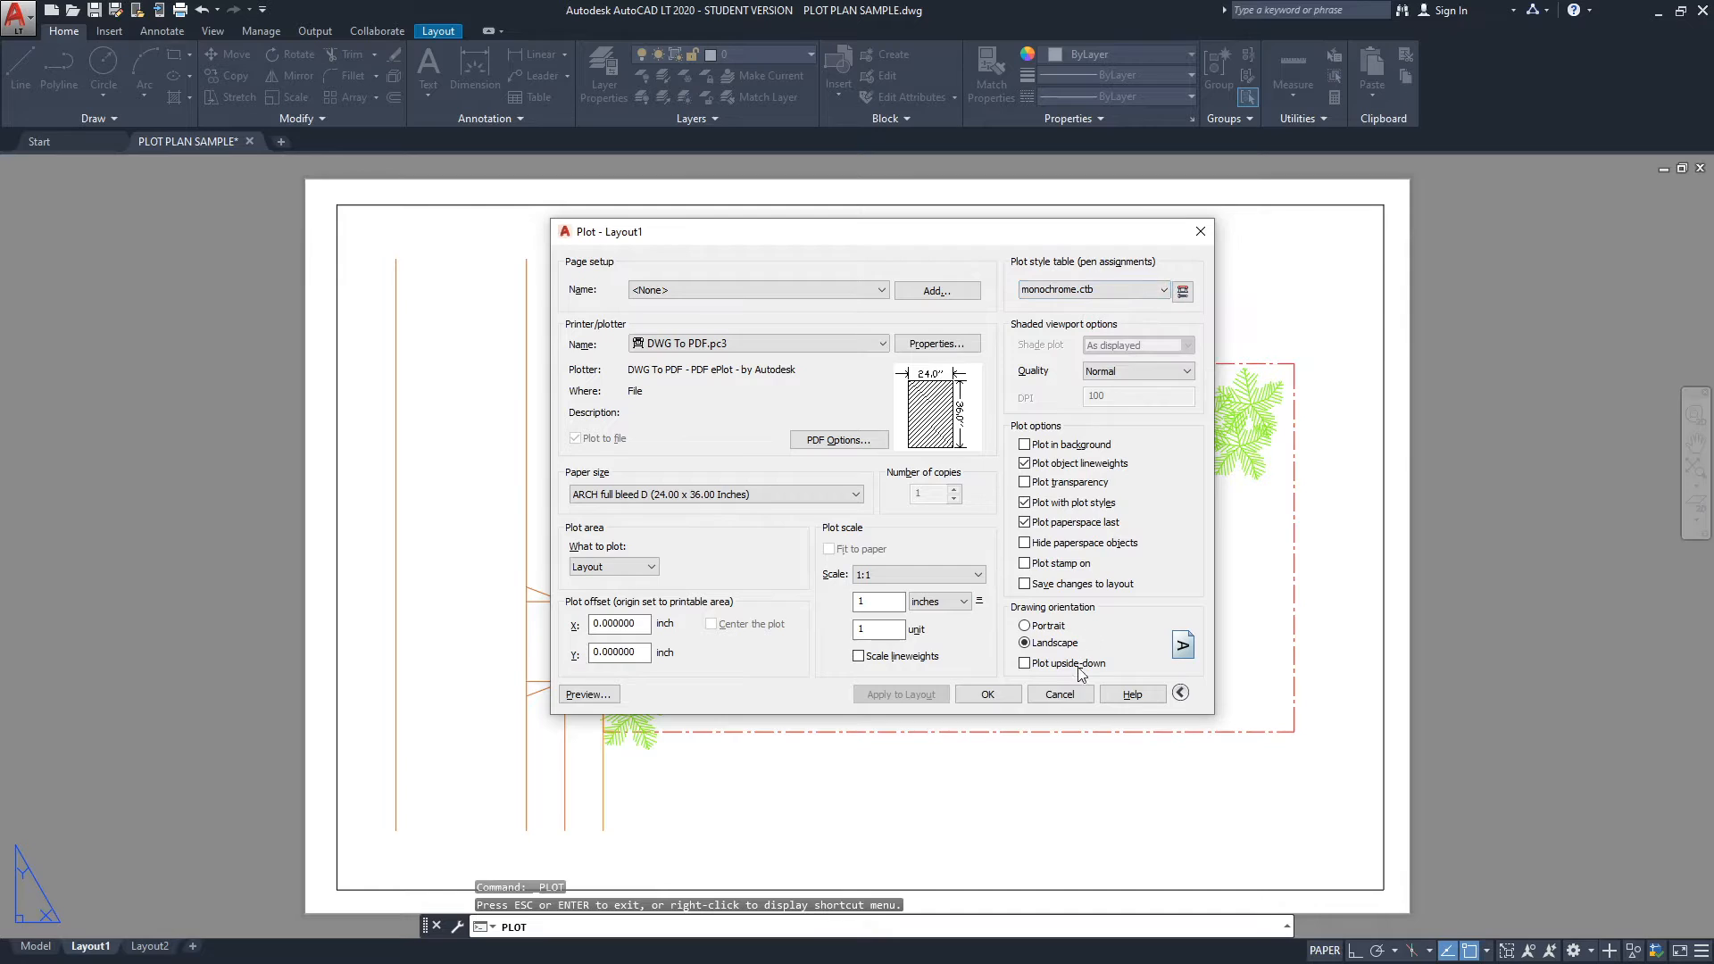
{"action": "left_click", "coordinate": [1060, 695]}
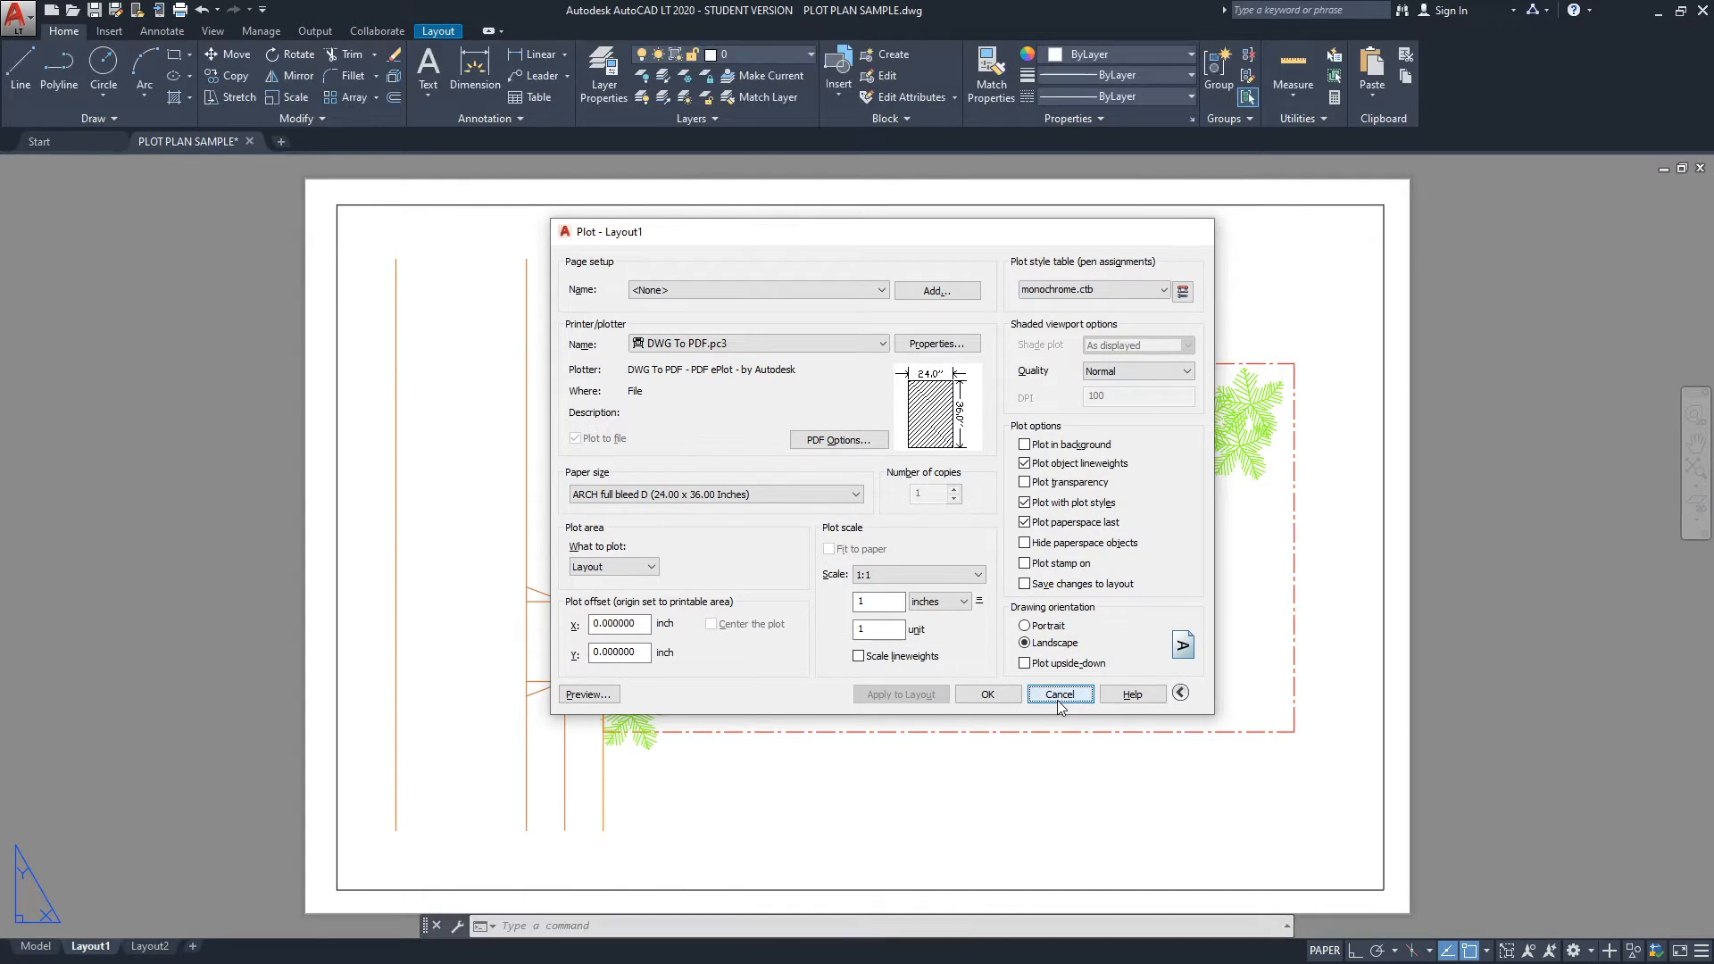
- Switch to model space and select the three long vertical street and sidewalk lines outside the lot's street edge
{"action": "left_click", "coordinate": [36, 946]}
{"action": "middle_click_drag", "start_coordinate": [407, 502], "coordinate": [539, 476]}
{"action": "left_click", "coordinate": [684, 195]}
{"action": "left_click", "coordinate": [678, 230]}
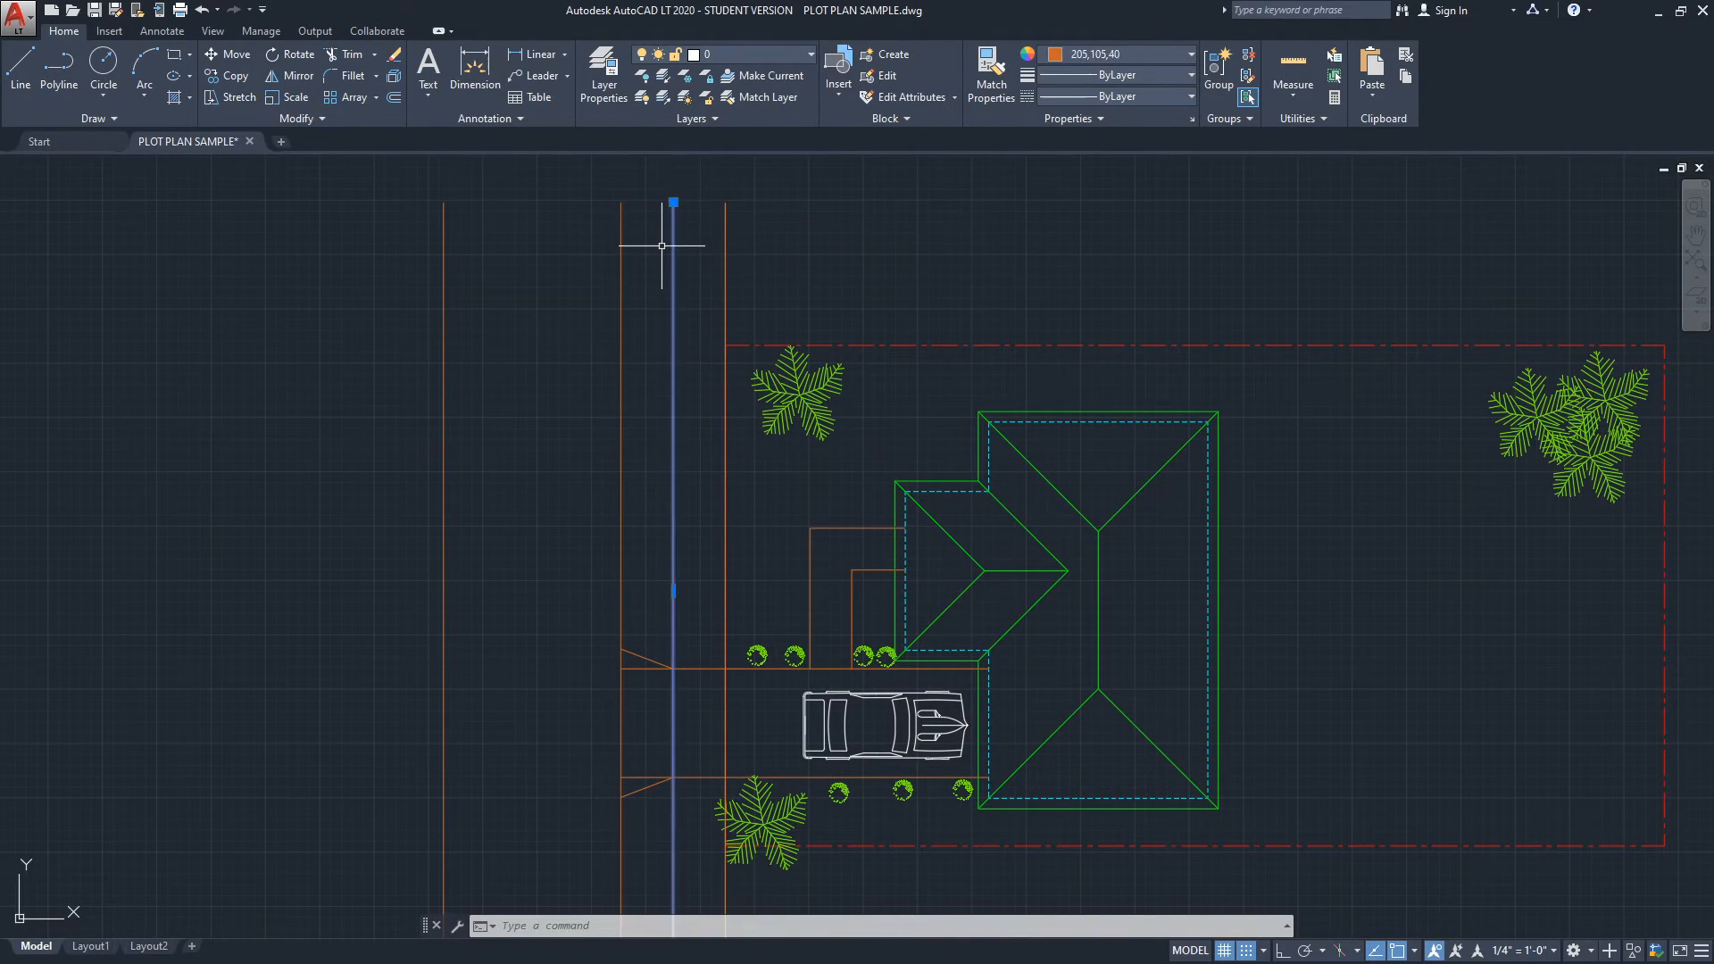
{"action": "left_click", "coordinate": [628, 183]}
{"action": "left_click", "coordinate": [407, 252]}
{"action": "scroll", "coordinate": [857, 580], "scroll_direction": "up", "scroll_amount": 2}
- Add the entry walkway lines, both driveway edges and the angled driveway flares at the street to the selection
{"action": "left_click", "coordinate": [871, 443]}
{"action": "left_click", "coordinate": [717, 615]}
{"action": "middle_click_drag", "start_coordinate": [717, 615], "coordinate": [756, 485]}
{"action": "left_click", "coordinate": [700, 592]}
{"action": "left_click", "coordinate": [643, 766]}
{"action": "left_click", "coordinate": [650, 592]}
{"action": "left_click", "coordinate": [479, 510]}
{"action": "left_click", "coordinate": [639, 824]}
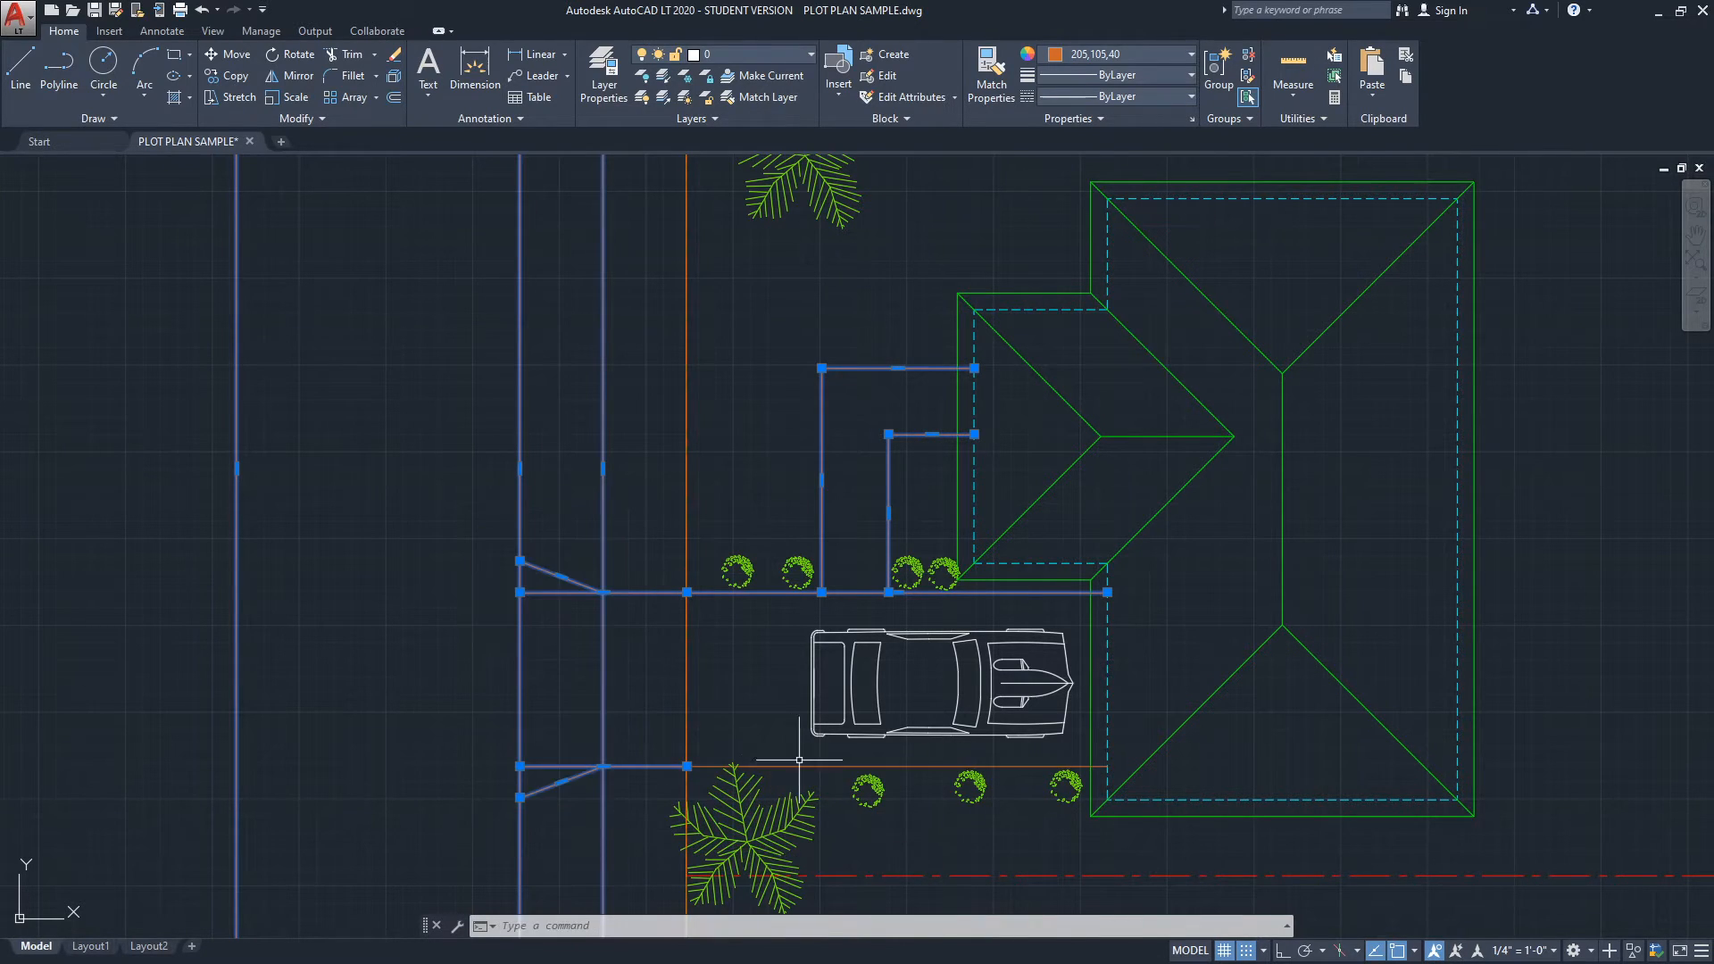
{"action": "scroll", "coordinate": [705, 670], "scroll_direction": "down", "scroll_amount": 4}
{"action": "middle_click_drag", "start_coordinate": [682, 597], "coordinate": [582, 578]}
{"action": "scroll", "coordinate": [566, 474], "scroll_direction": "up", "scroll_amount": 3}
{"action": "mouse_move", "coordinate": [533, 505]}
{"action": "middle_mouse_down"}
{"action": "mouse_move", "coordinate": [566, 474]}
{"action": "mouse_move", "coordinate": [542, 419]}
{"action": "middle_mouse_up"}
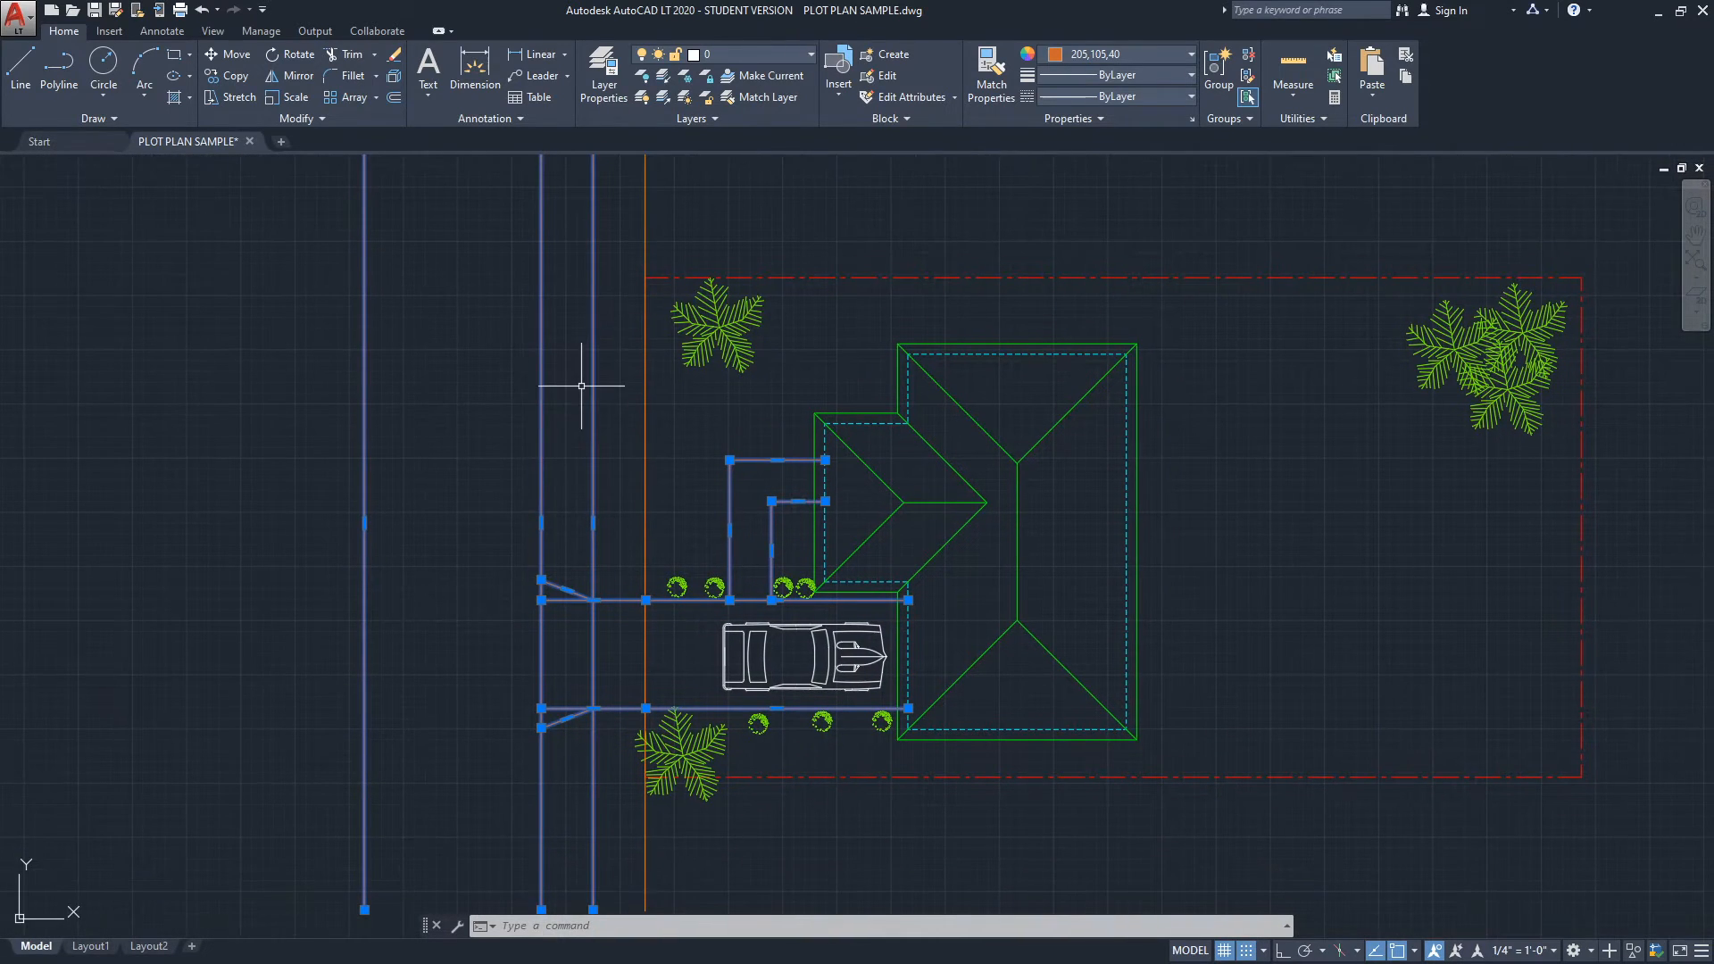
{"action": "scroll", "coordinate": [612, 328], "scroll_direction": "down", "scroll_amount": 2}
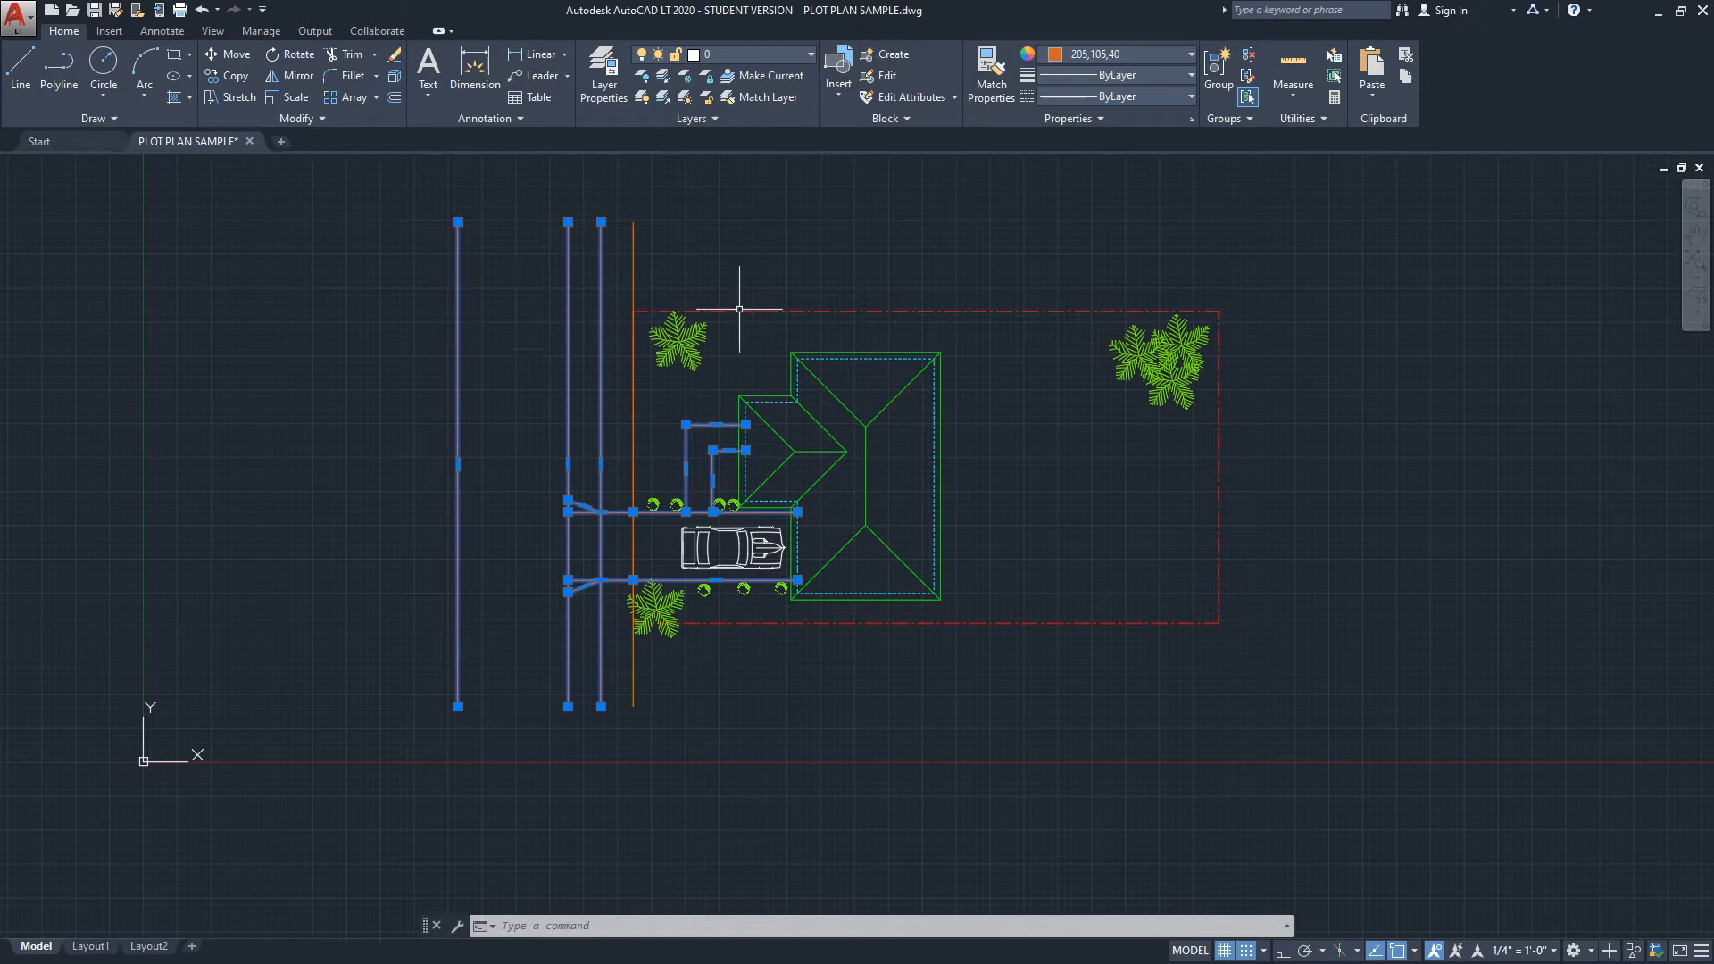
- Change the object color of the selected street, sidewalk, walkway and driveway lines to index color 30, and clear the selection
{"action": "left_click", "coordinate": [1148, 51]}
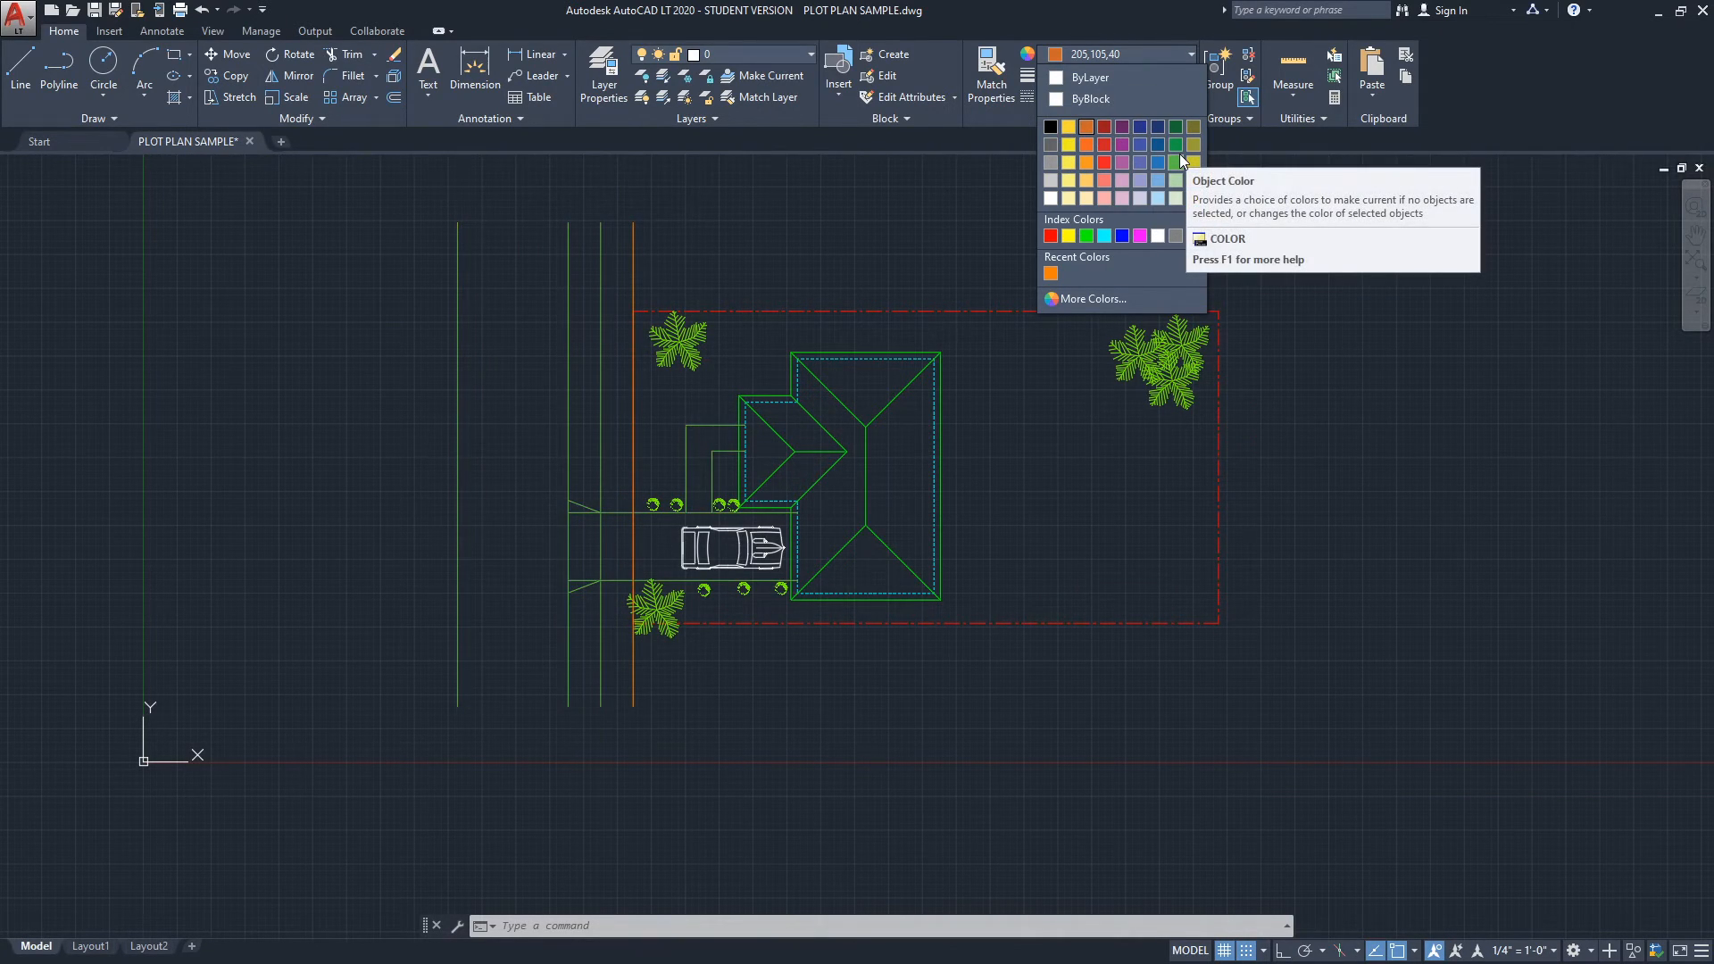
{"action": "left_click", "coordinate": [1079, 300]}
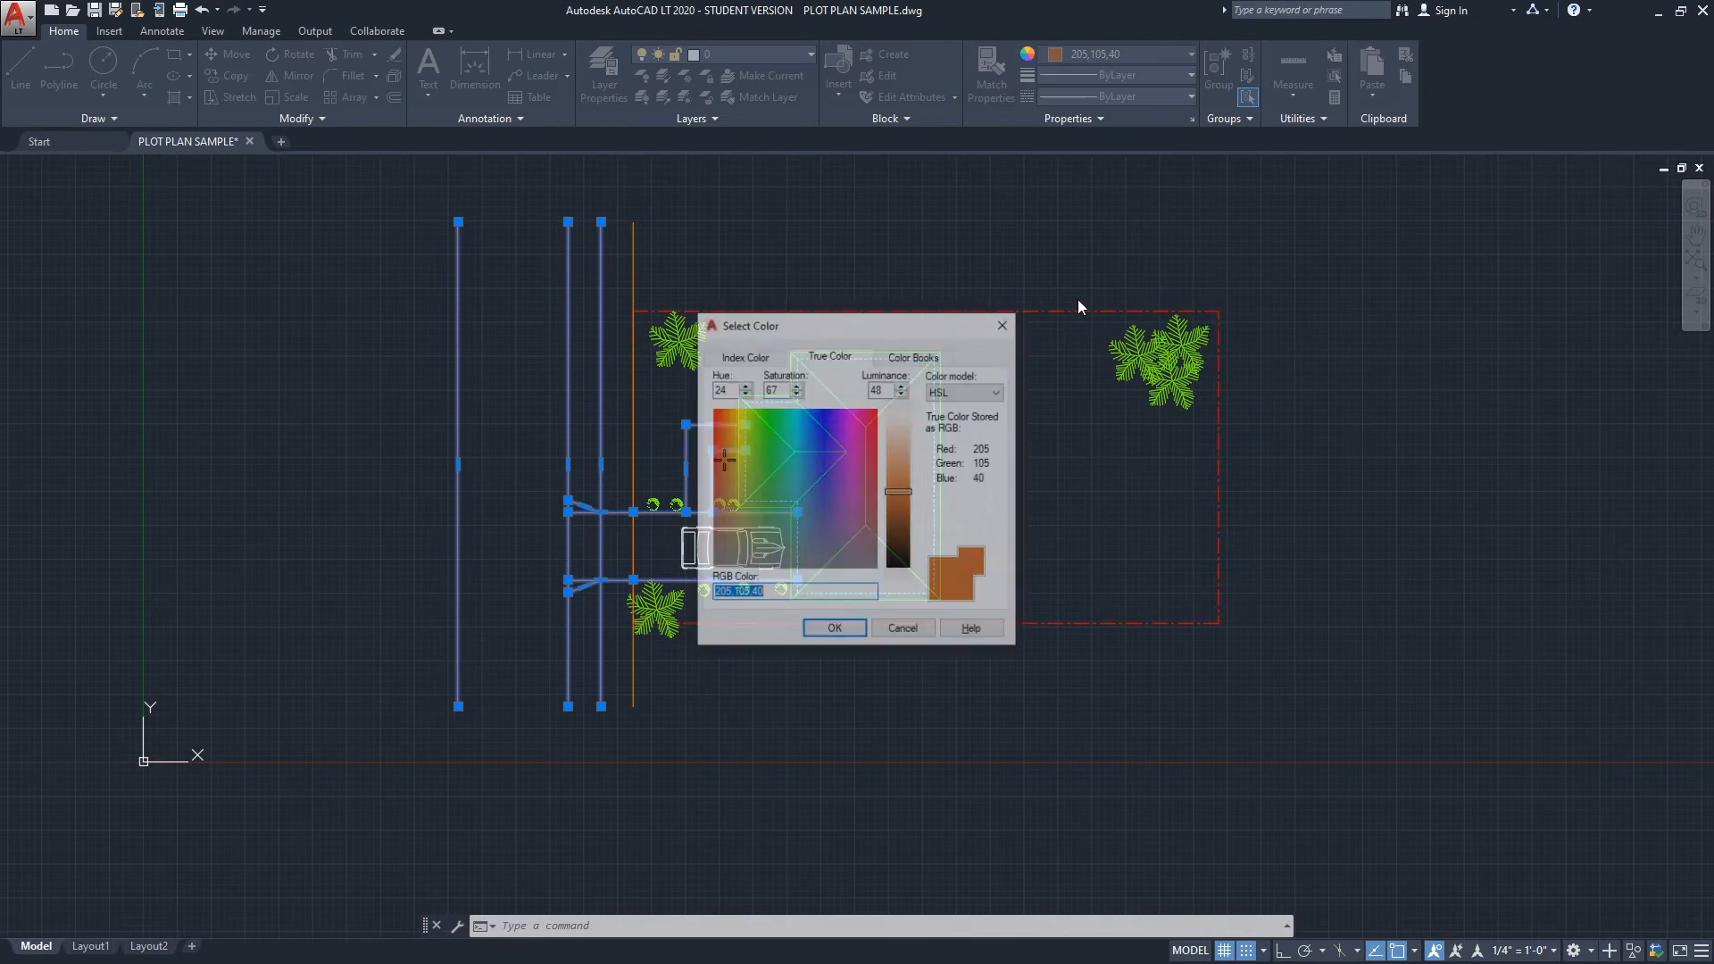
{"action": "left_click_drag", "start_coordinate": [887, 321], "coordinate": [1075, 280]}
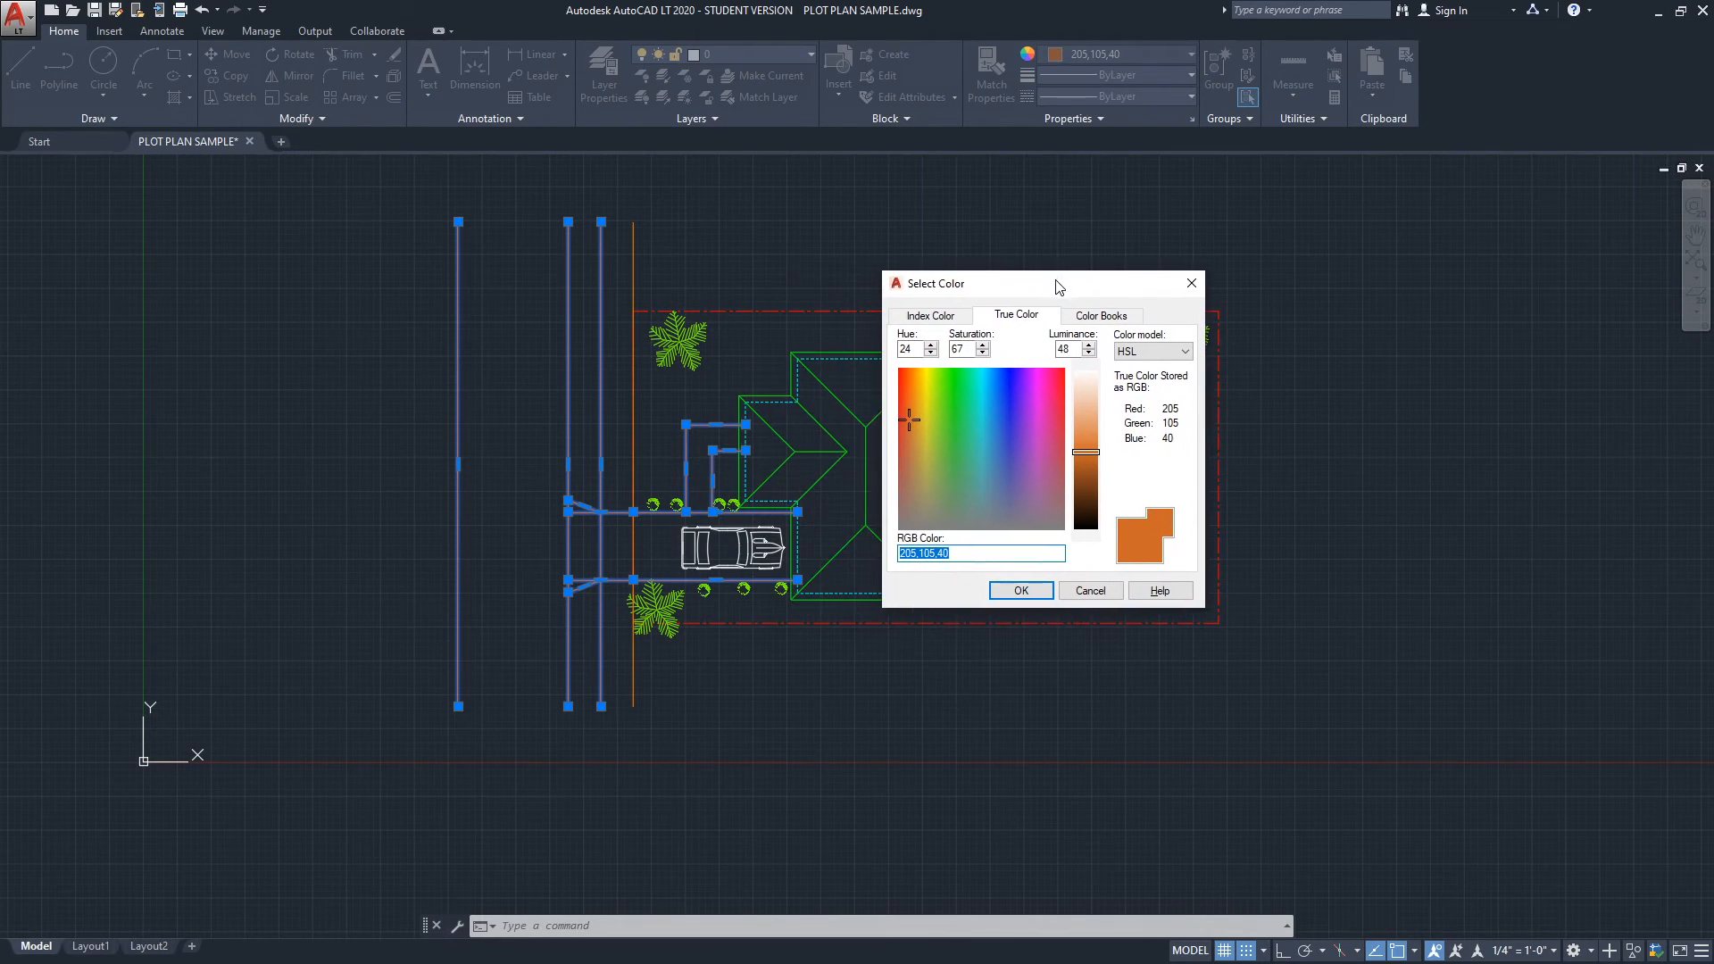
{"action": "left_click", "coordinate": [953, 318]}
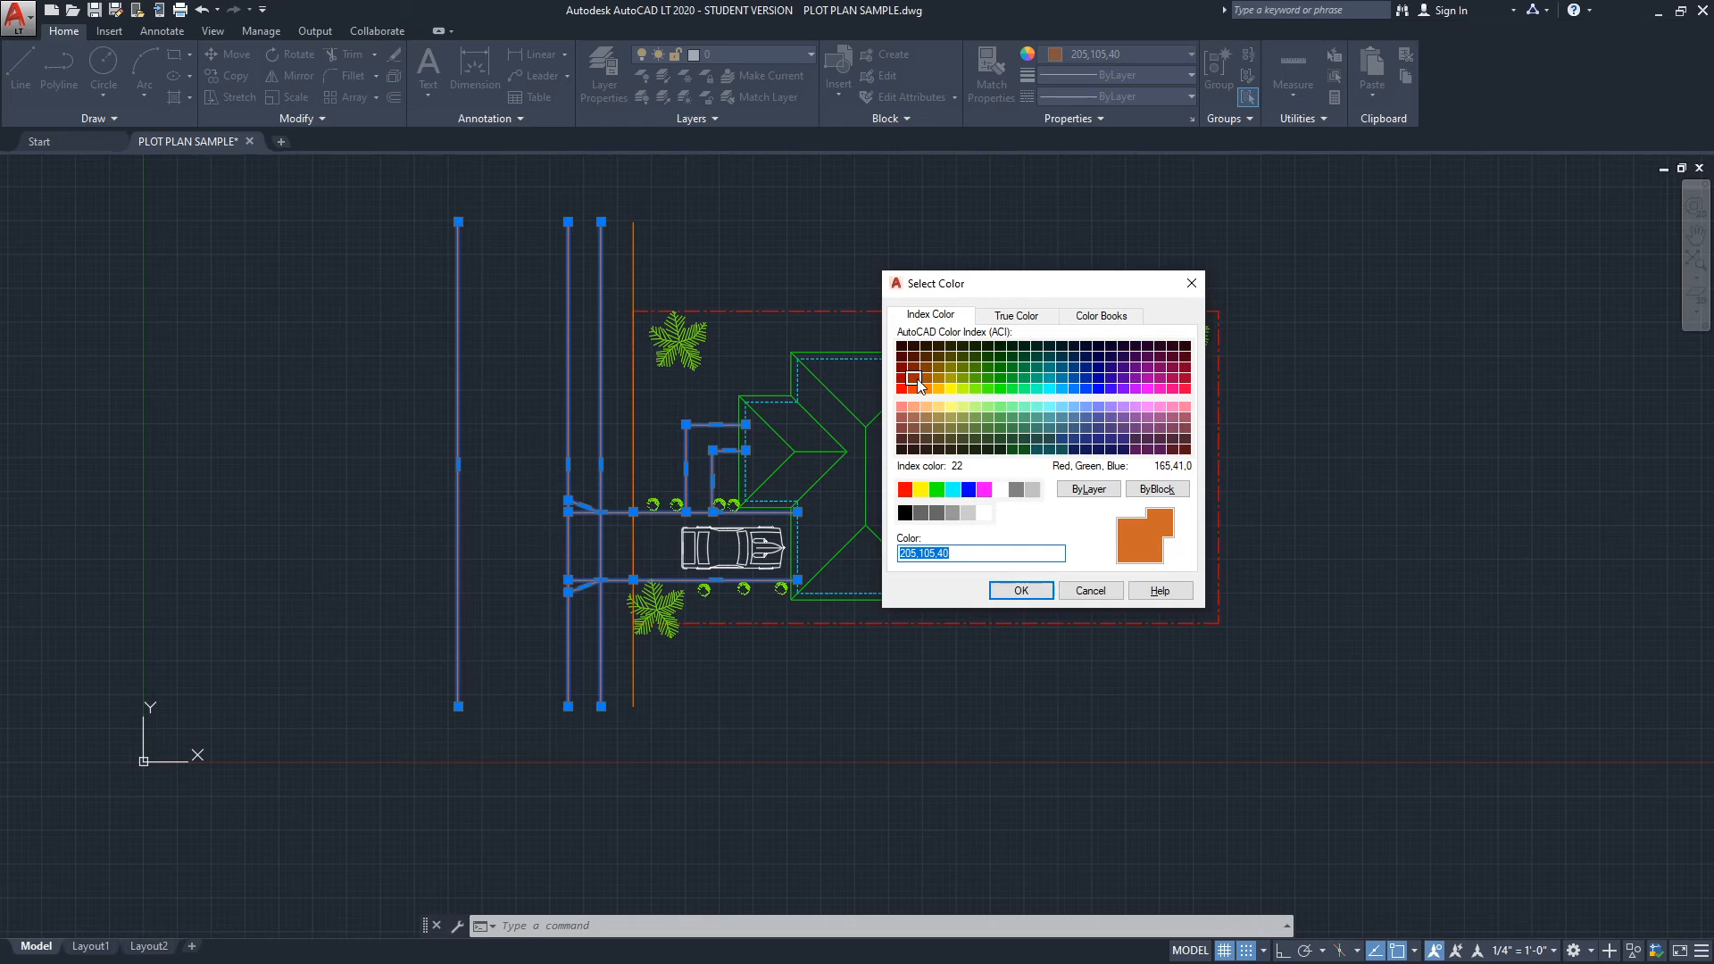
{"action": "left_click", "coordinate": [1016, 315]}
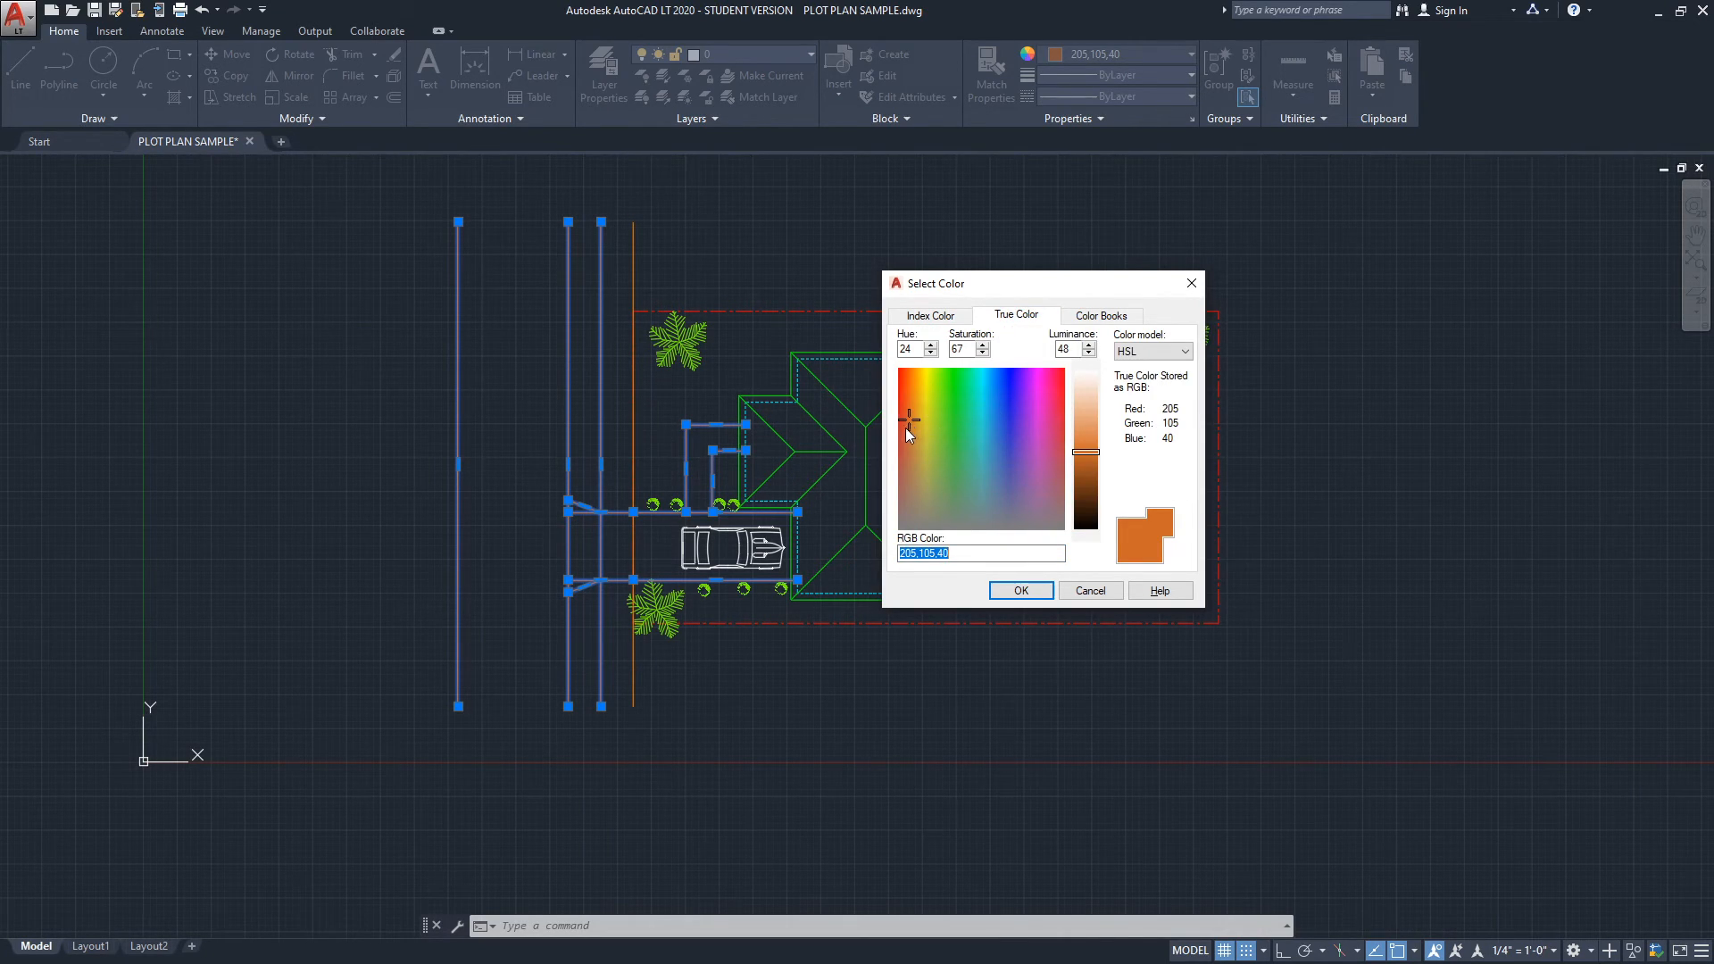
{"action": "left_click", "coordinate": [933, 319]}
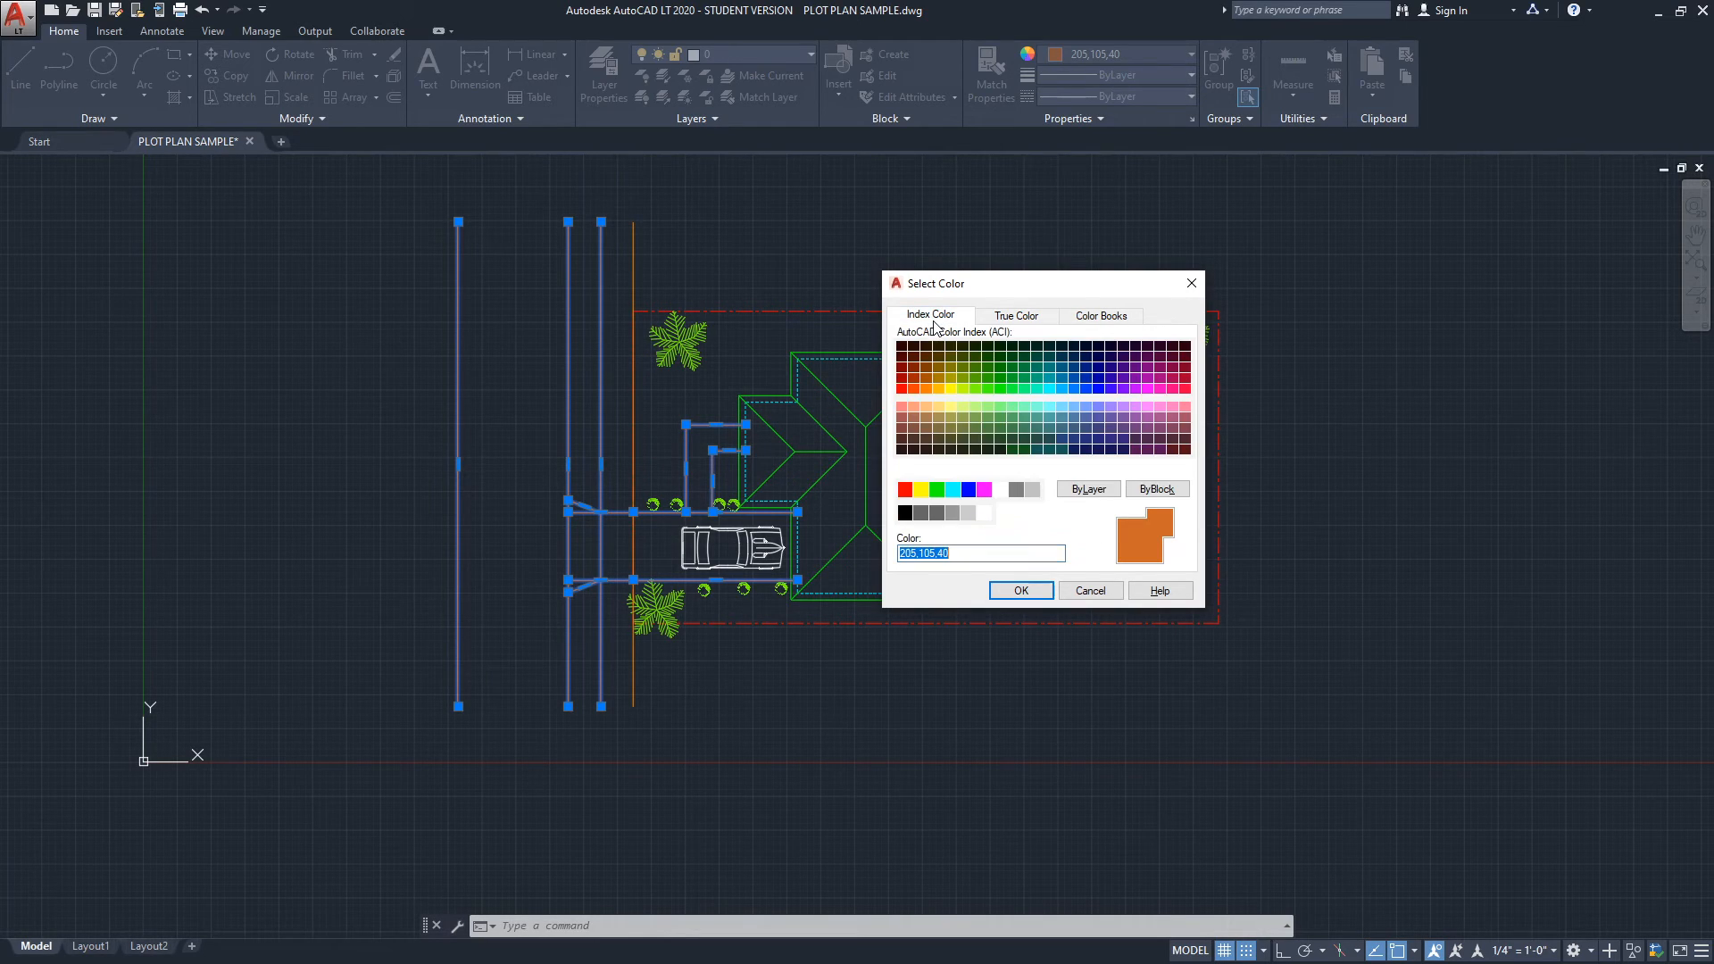
{"action": "left_click", "coordinate": [924, 389]}
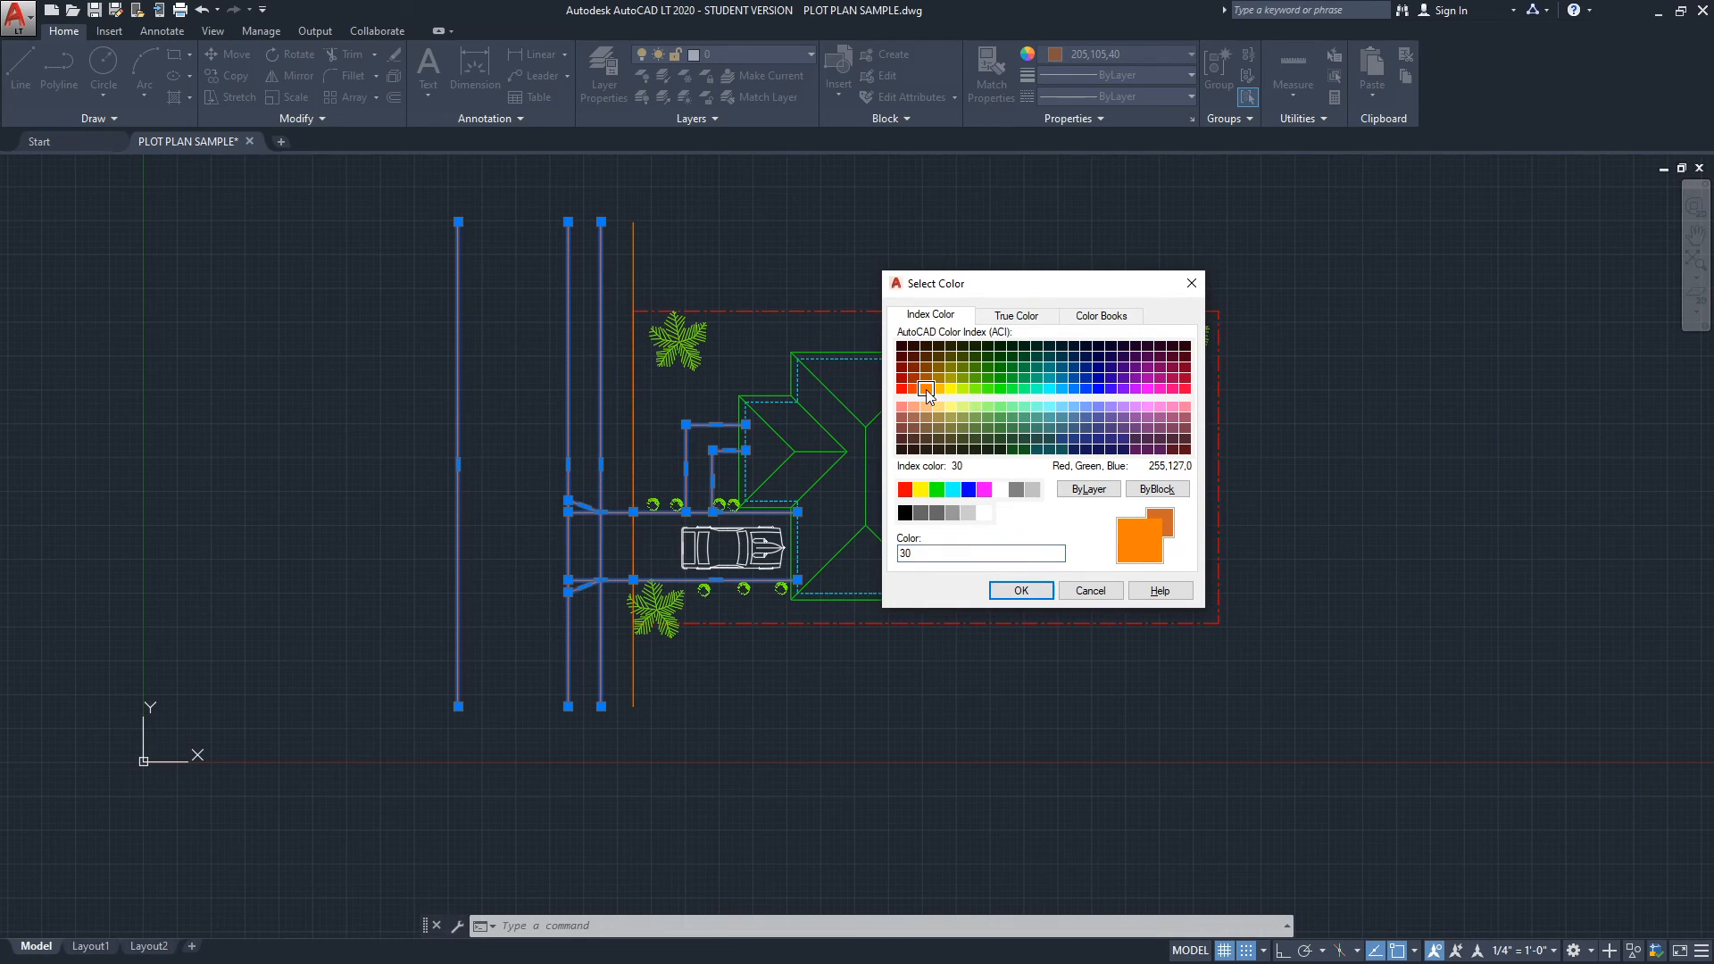
{"action": "left_click", "coordinate": [1021, 591]}
{"action": "scroll", "coordinate": [593, 420], "scroll_direction": "up", "scroll_amount": 2}
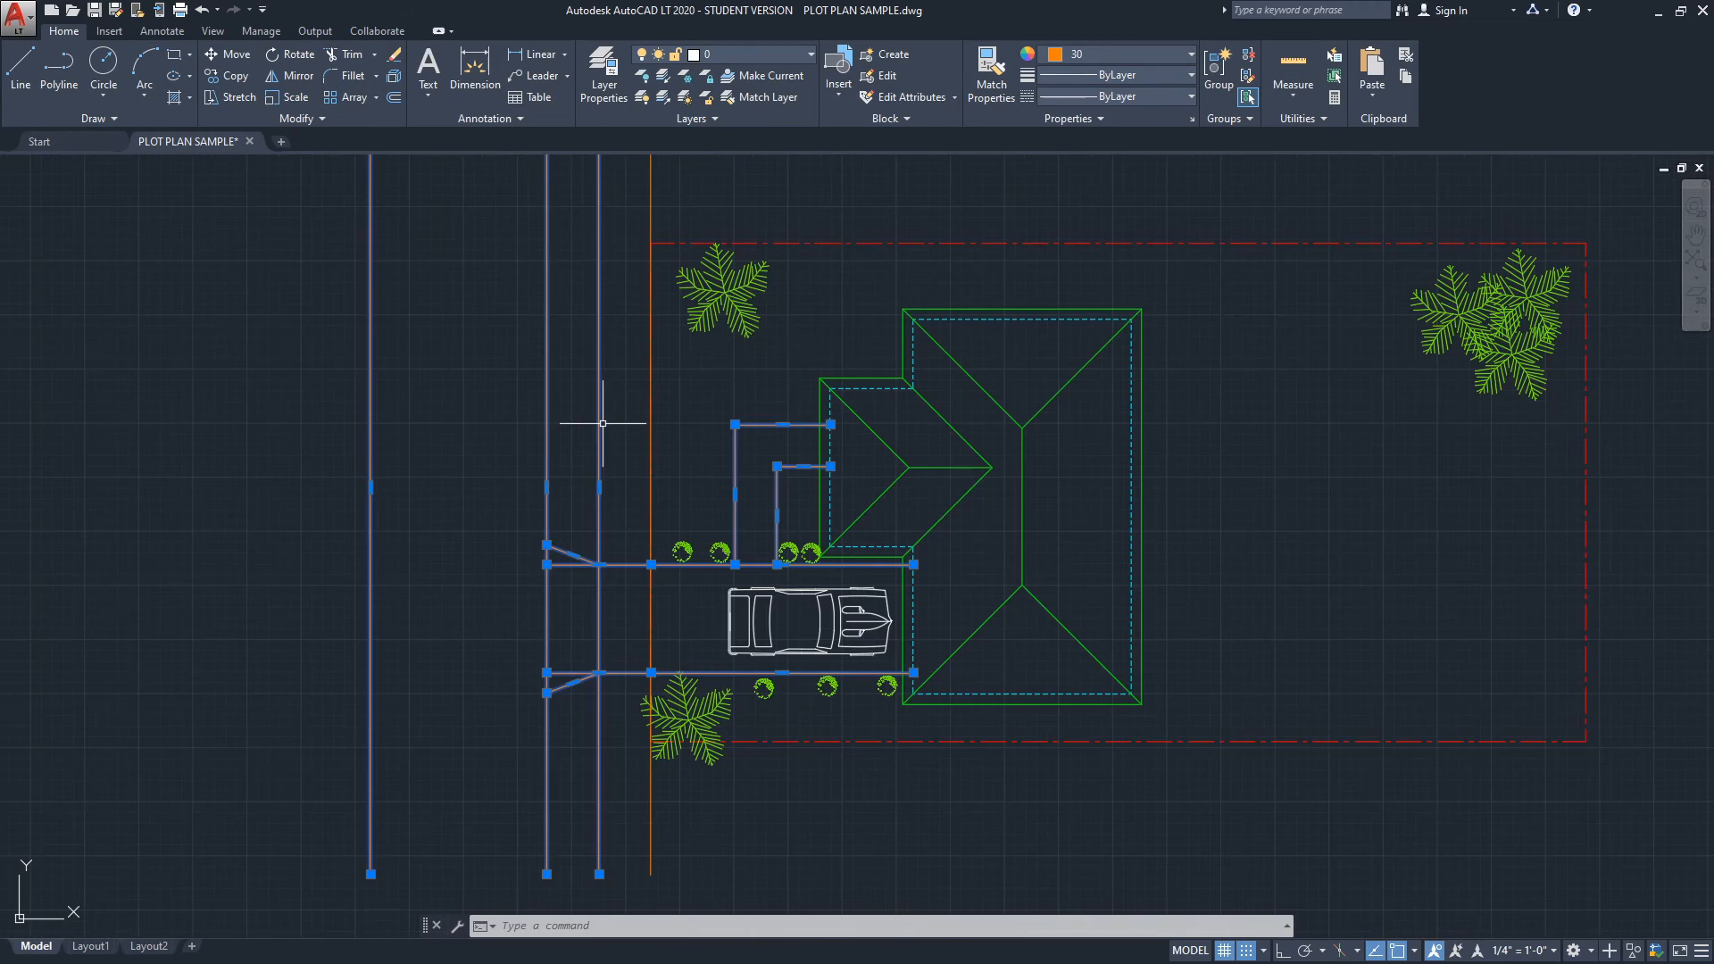
{"action": "key", "text": "Escape"}
{"action": "scroll", "coordinate": [535, 319], "scroll_direction": "up", "scroll_amount": 1}
{"action": "scroll", "coordinate": [598, 446], "scroll_direction": "down", "scroll_amount": 2}
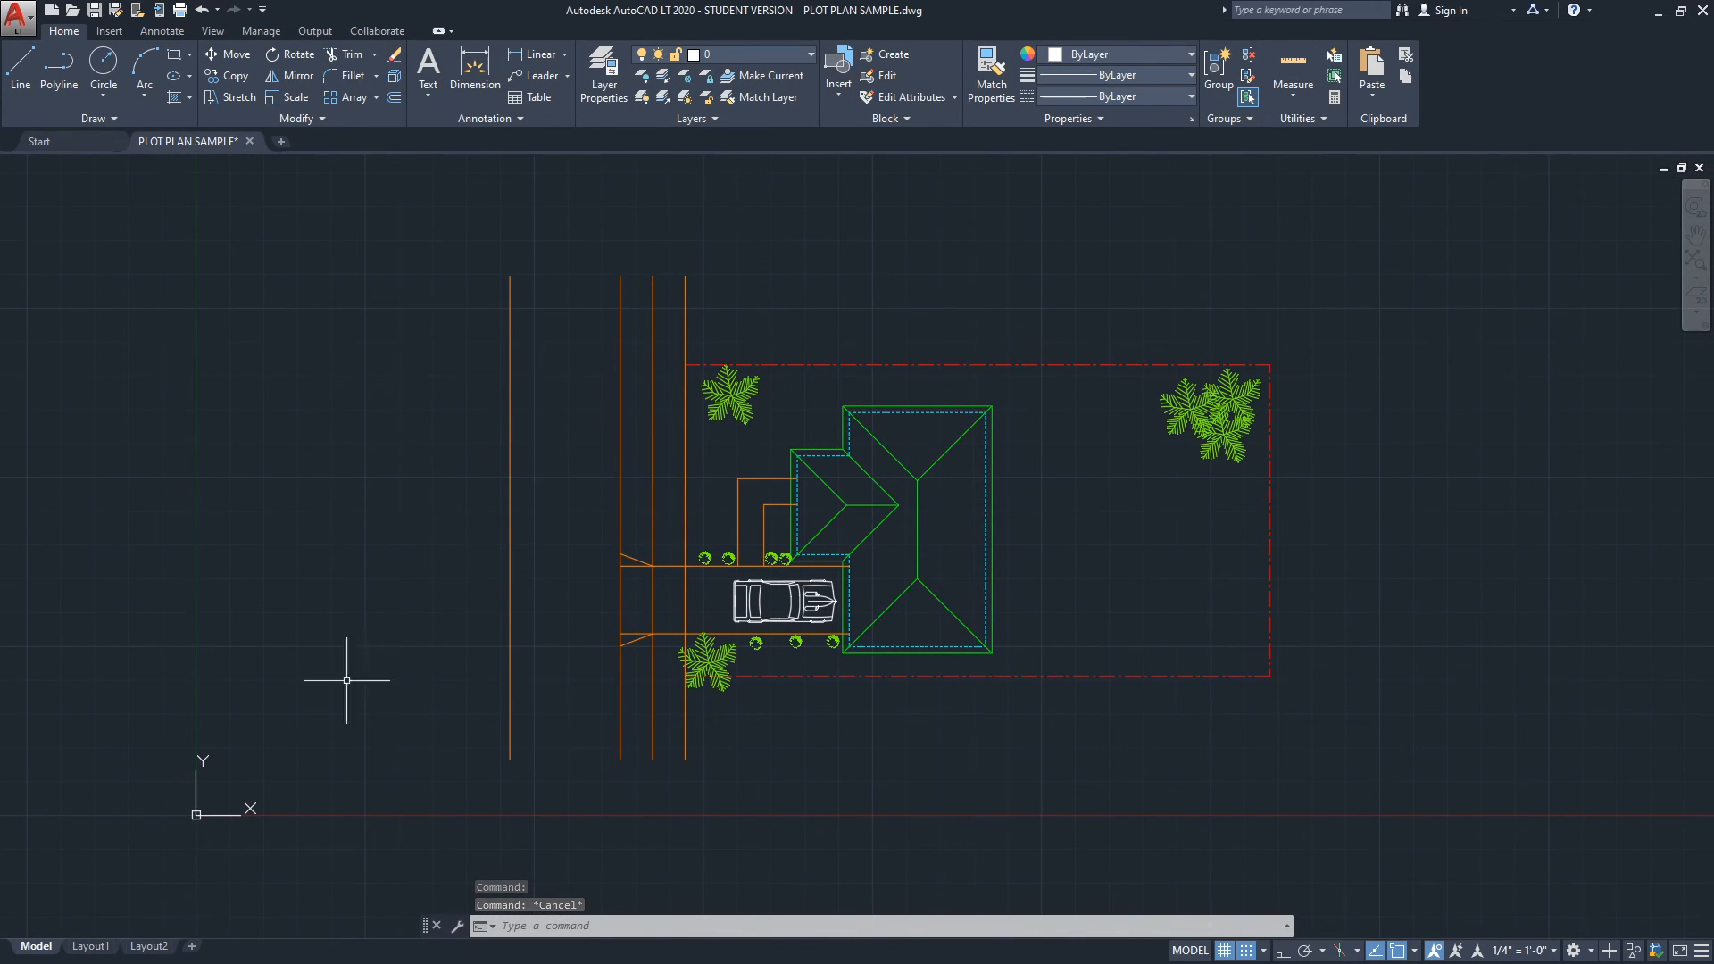
- Return to Layout1 and preview its plot with the monochrome.ctb plot style table
{"action": "left_click", "coordinate": [90, 947]}
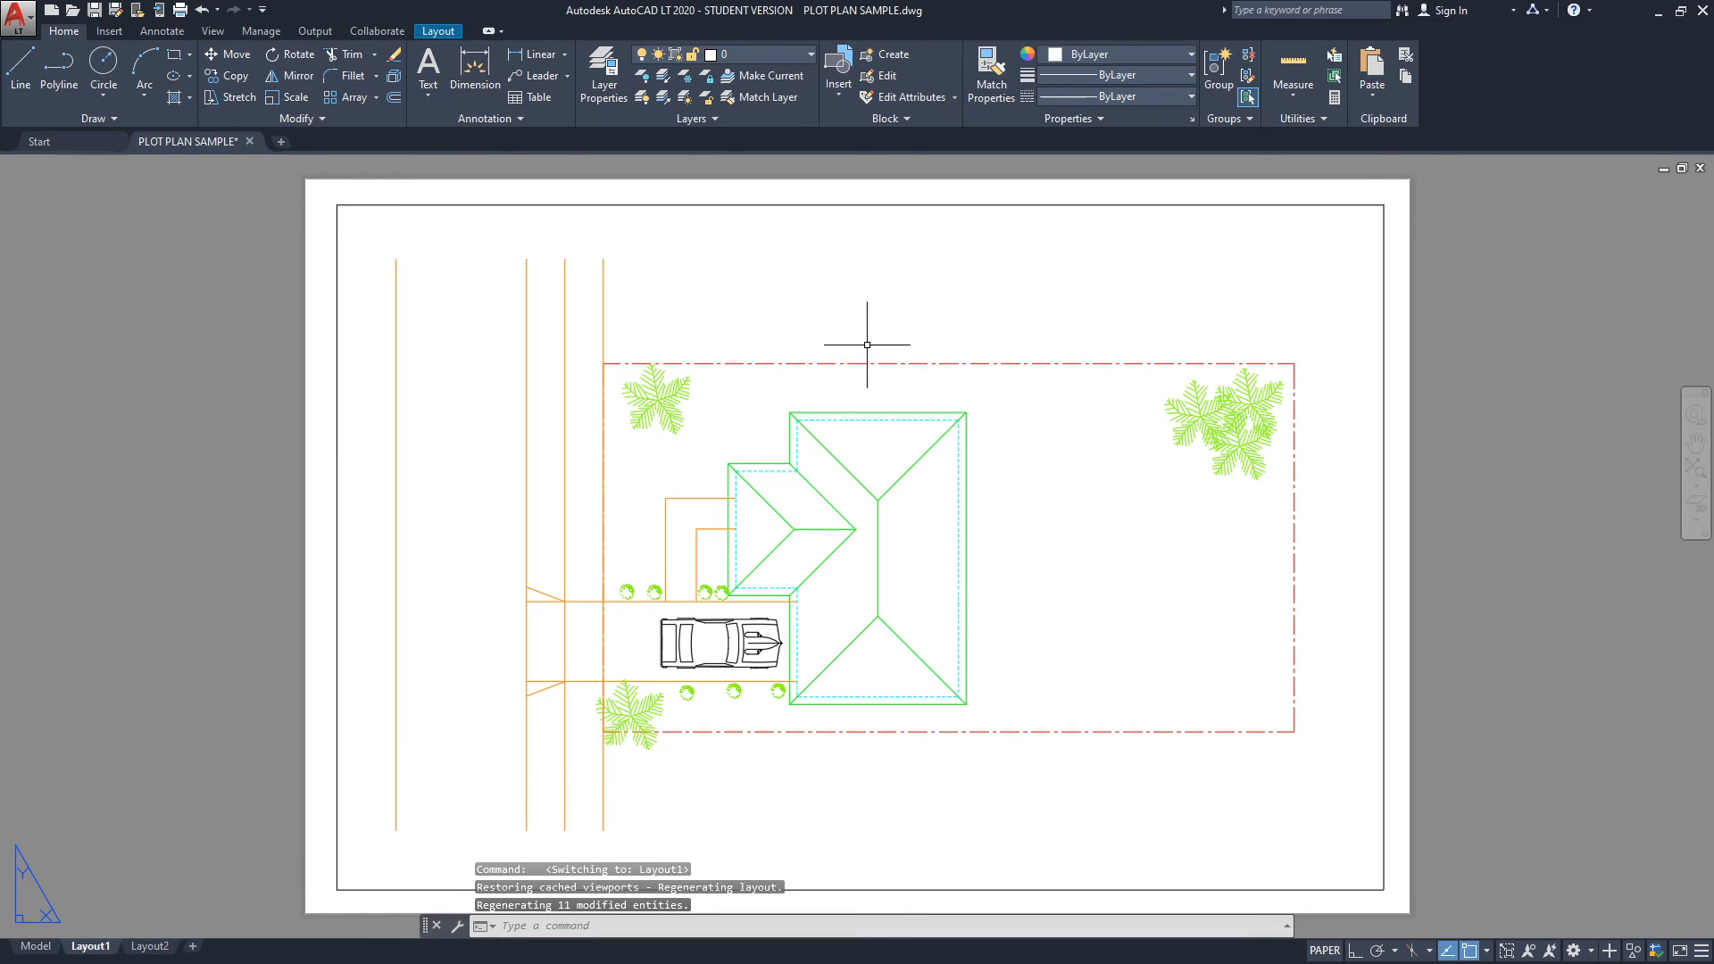
{"action": "left_click", "coordinate": [179, 10]}
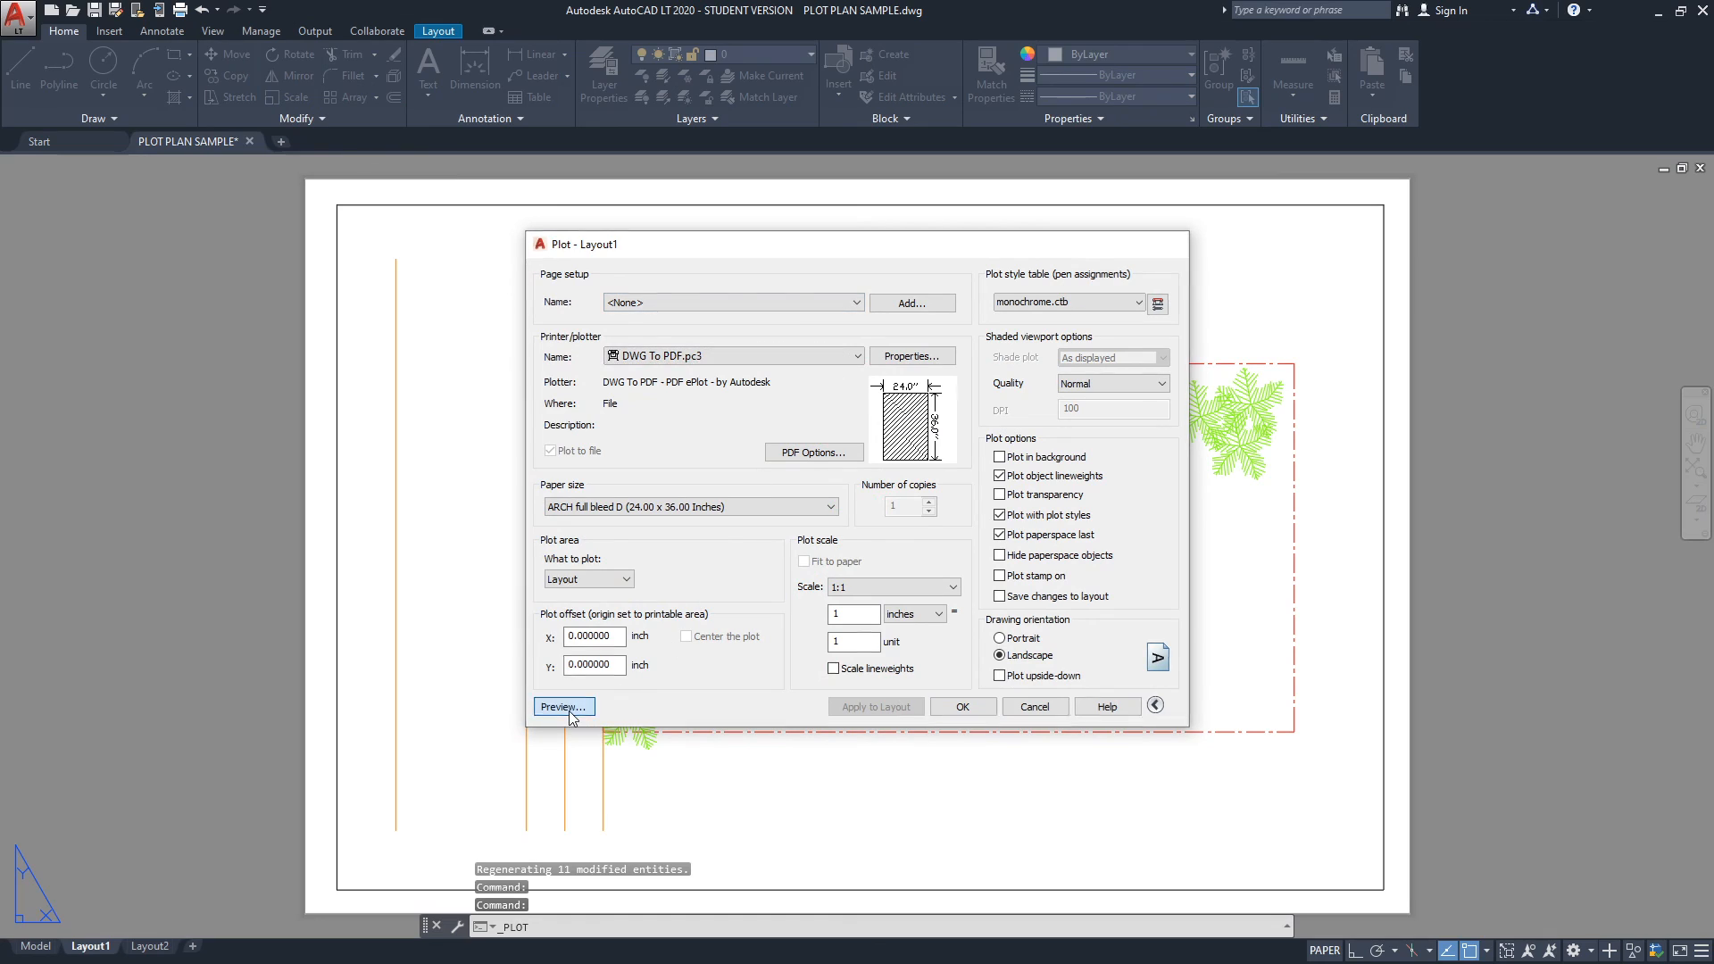
{"action": "left_click", "coordinate": [564, 707]}
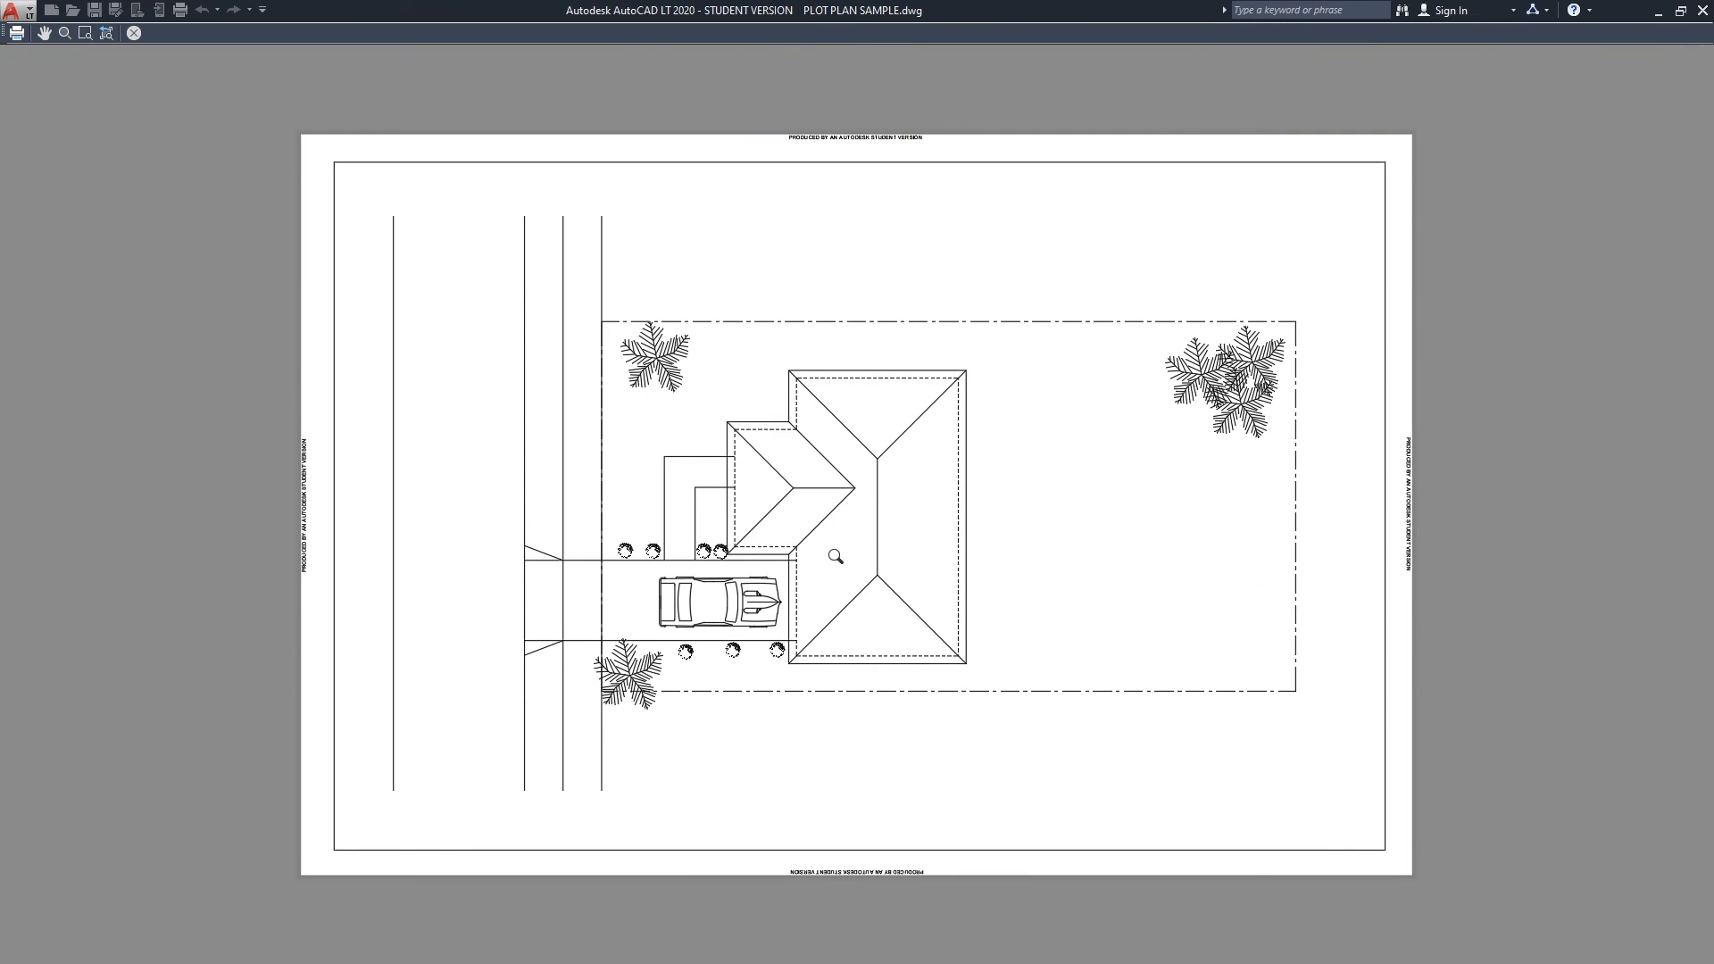